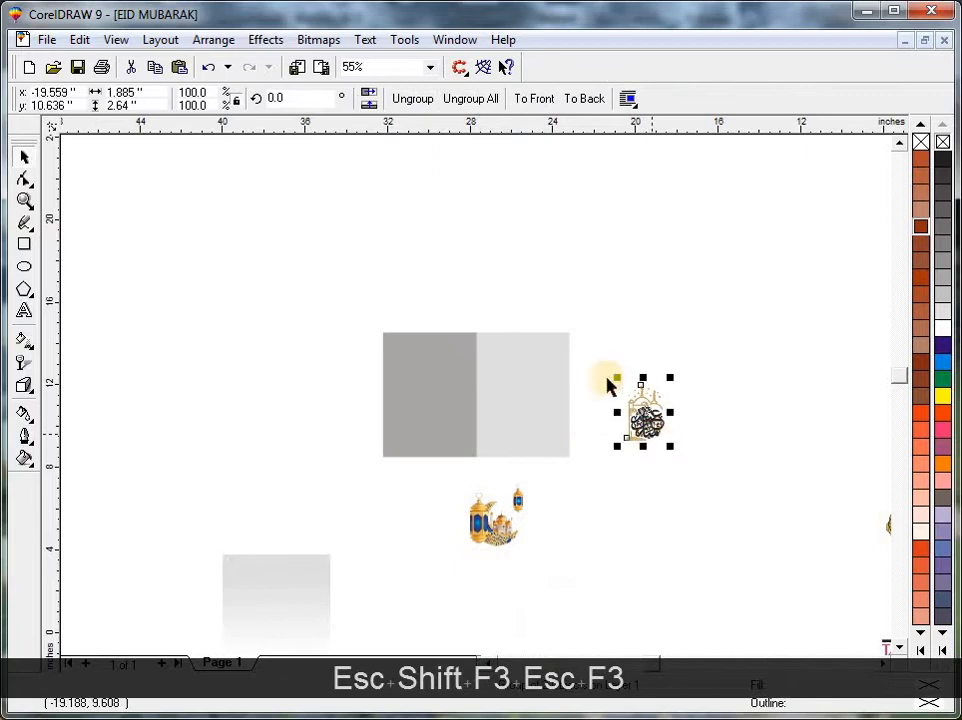
# Undo the last change to the Eid Mubarak artwork and group its calligraphy with the mosque drawing.
pyautogui.hotkey('ctrl', 'z')
pyautogui.hotkey('ctrl', 'g')
pyautogui.press('Escape')
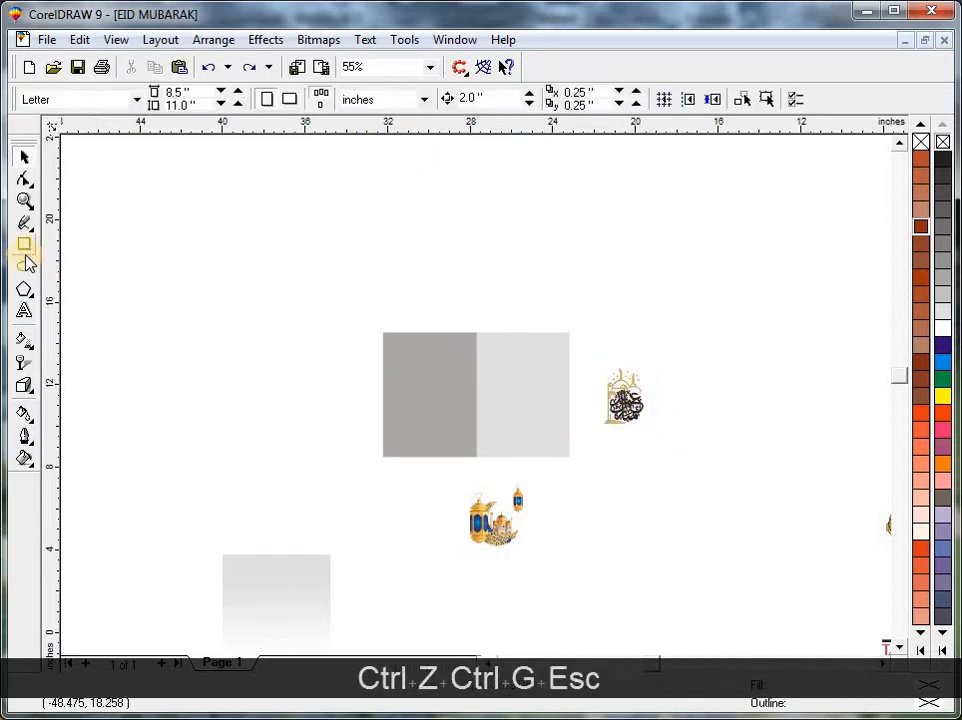
# Draw a circle about 3.75 inches across over the border between the two grey rectangles.
pyautogui.press('F2')
pyautogui.moveTo(288, 307); pyautogui.dragTo(629, 526)
pyautogui.moveTo(358, 266); pyautogui.dragTo(511, 505)
pyautogui.press('space')
pyautogui.press('Escape')
# Group the dark grey and light grey rectangles into one background.
pyautogui.click(420, 246)
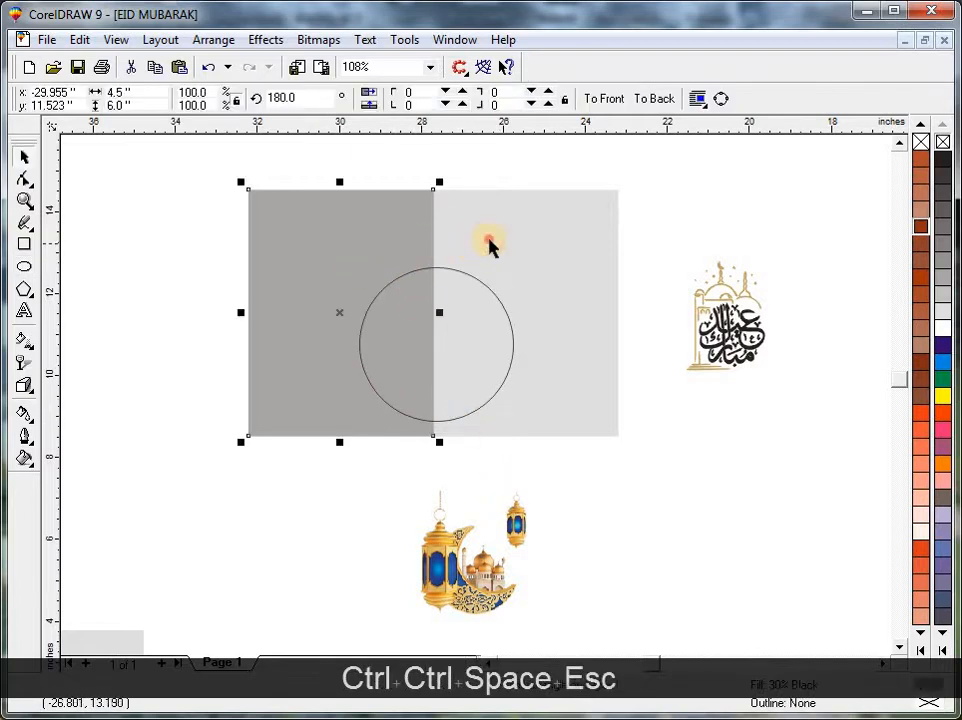
pyautogui.keyDown('shift'); pyautogui.click(490, 246); pyautogui.keyUp('shift')
pyautogui.hotkey('ctrl', 'g')
pyautogui.press('Escape')
# Centre the circle horizontally and vertically on the grouped grey background.
pyautogui.keyDown('shift'); pyautogui.click(488, 287); pyautogui.keyUp('shift')
pyautogui.keyDown('shift'); pyautogui.click(520, 270); pyautogui.keyUp('shift')
pyautogui.press('c')
pyautogui.press('e')
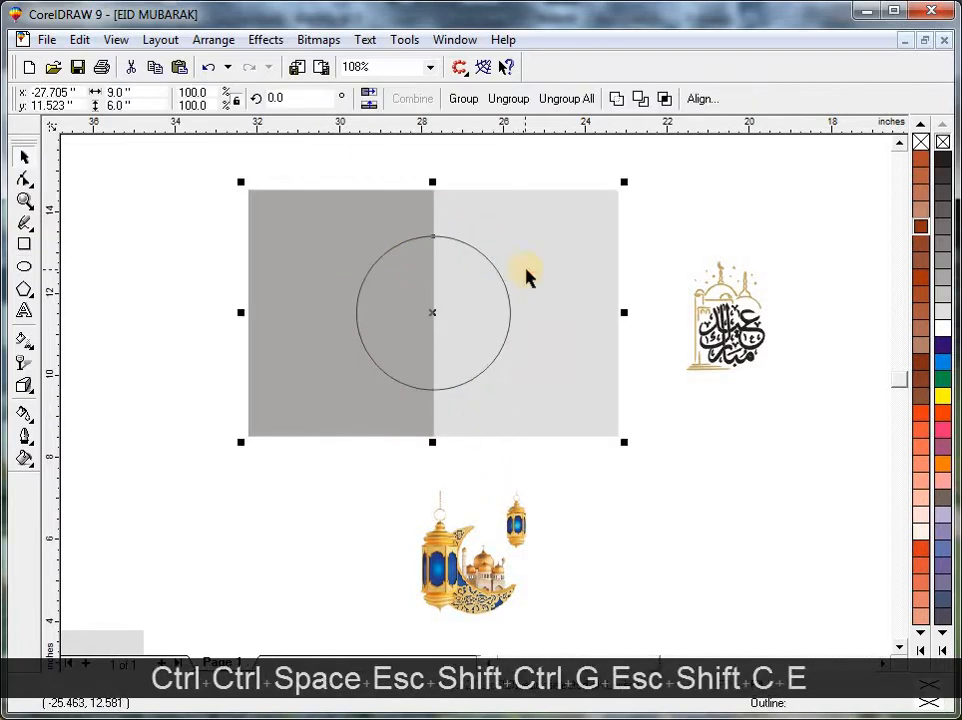
# Fill the circle with the Chalk yellow color and remove its outline.
pyautogui.keyDown('shift'); pyautogui.click(524, 268); pyautogui.keyUp('shift')
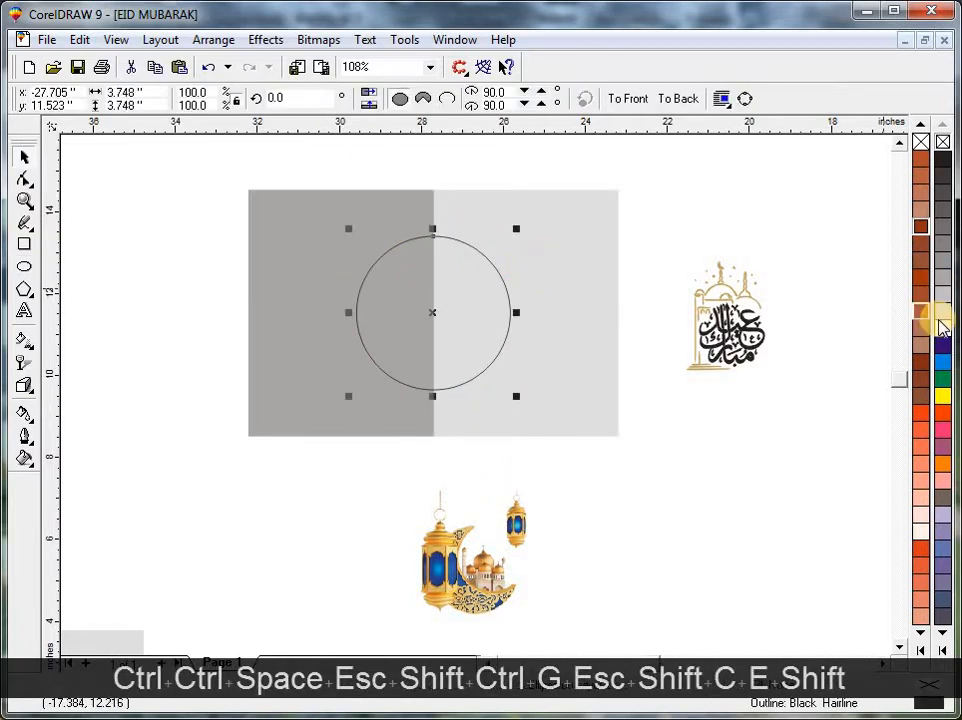
pyautogui.click(945, 650)
pyautogui.click(904, 575)
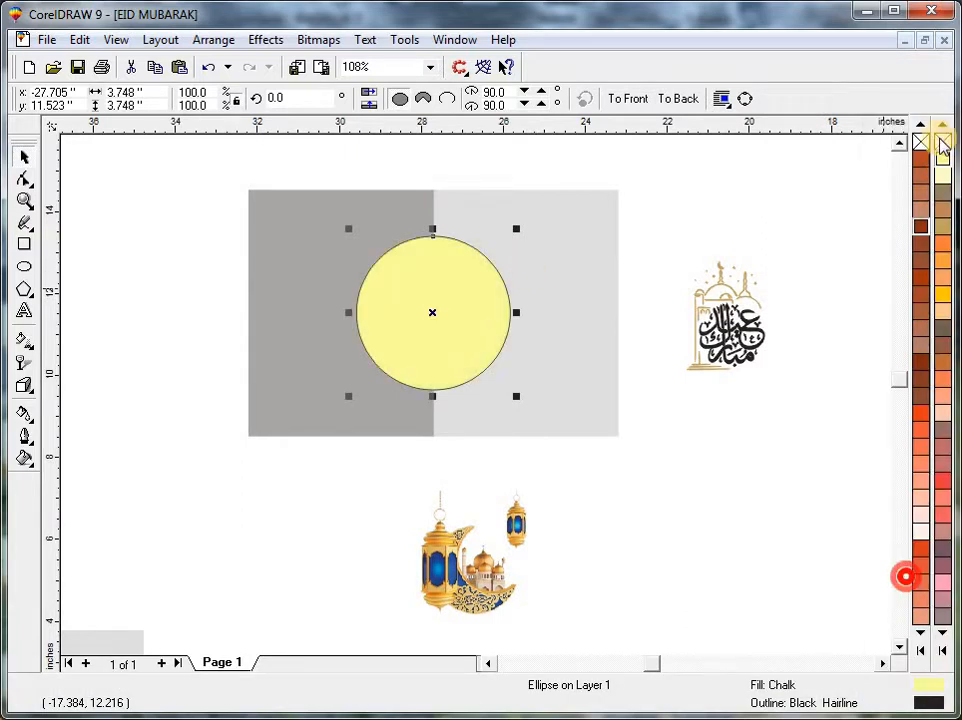
pyautogui.rightClick(942, 147)
pyautogui.press('Escape')
# Duplicate the Eid Mubarak artwork and centre it horizontally and vertically on the yellow circle.
pyautogui.click(720, 345)
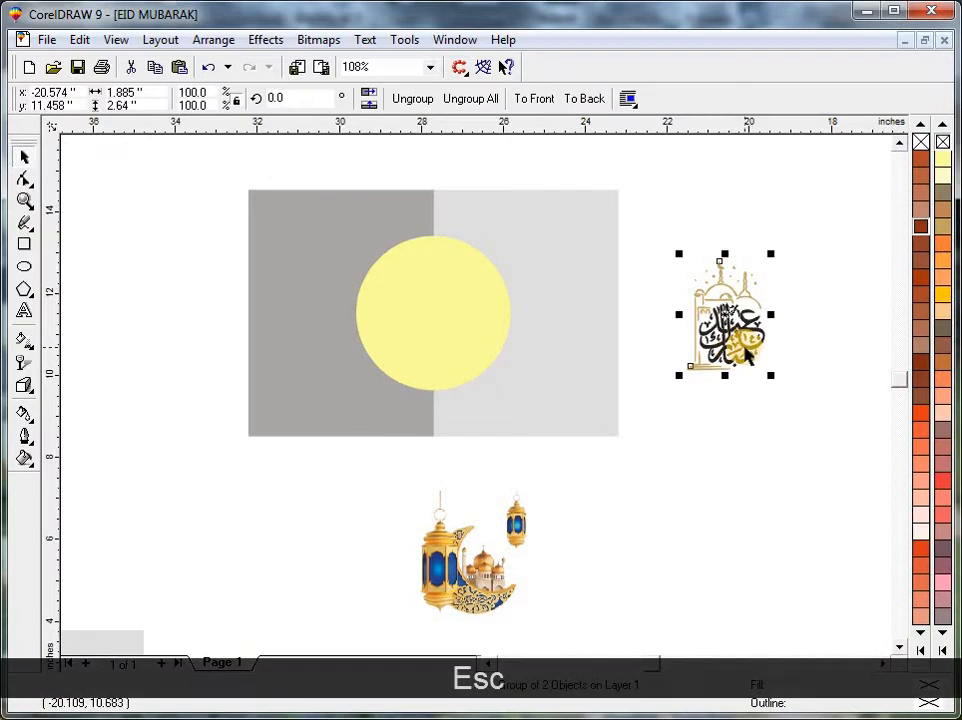
pyautogui.press('KP_Add')
pyautogui.keyDown('shift'); pyautogui.click(436, 294); pyautogui.keyUp('shift')
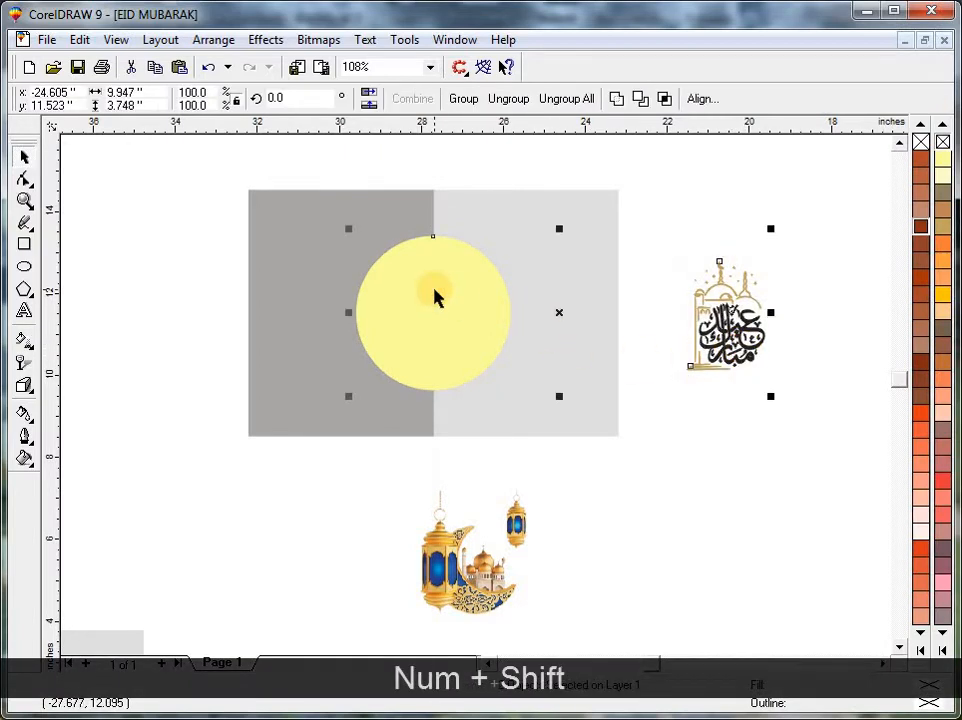
pyautogui.press('c')
pyautogui.press('e')
# Send the yellow circle and the grey background behind the Eid Mubarak artwork.
pyautogui.hotkey('shift', 'F2')
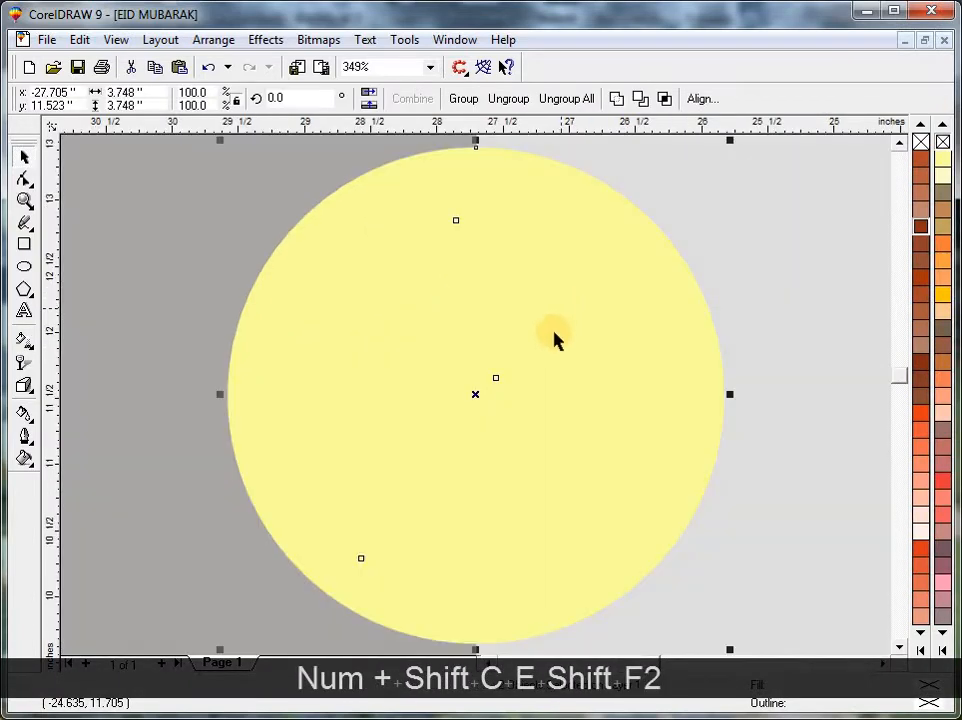
pyautogui.press('Escape')
pyautogui.click(640, 348)
pyautogui.press('F3')
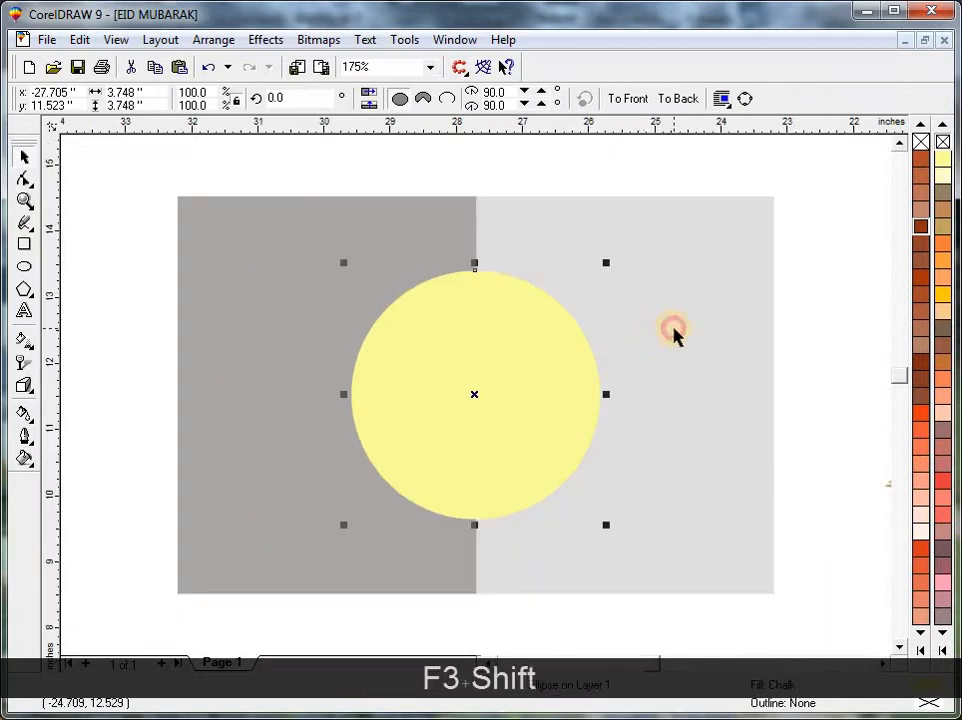
pyautogui.keyDown('shift'); pyautogui.click(673, 333); pyautogui.keyUp('shift')
pyautogui.hotkey('shift', 'pagedown')
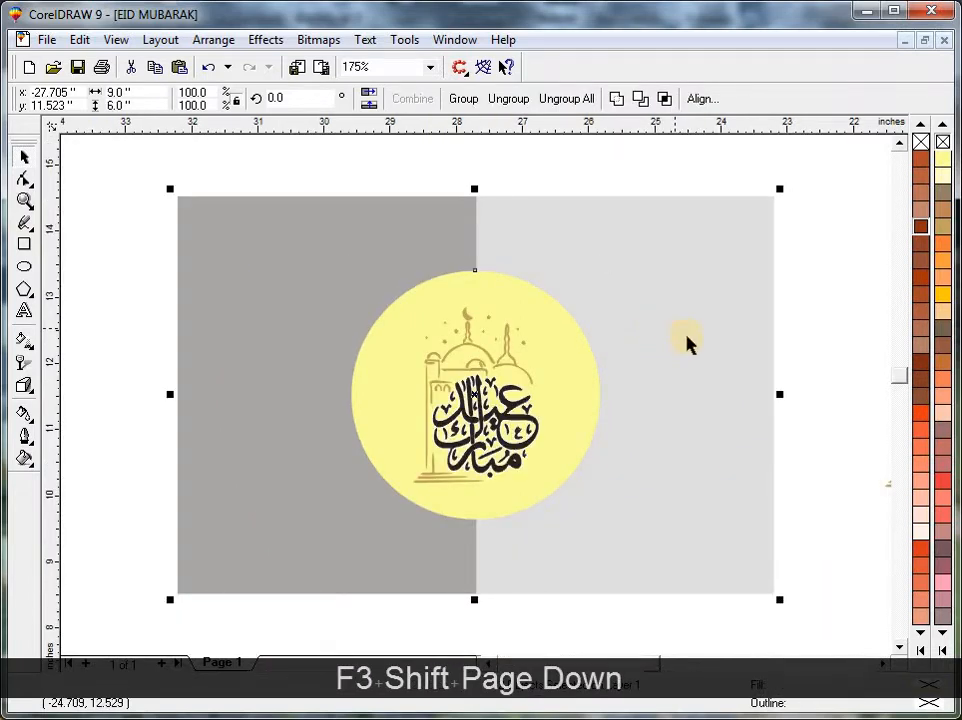
pyautogui.click(656, 170)
pyautogui.press('Escape')
# Move the Eid Mubarak artwork slightly straight up inside the circle.
pyautogui.click(507, 399)
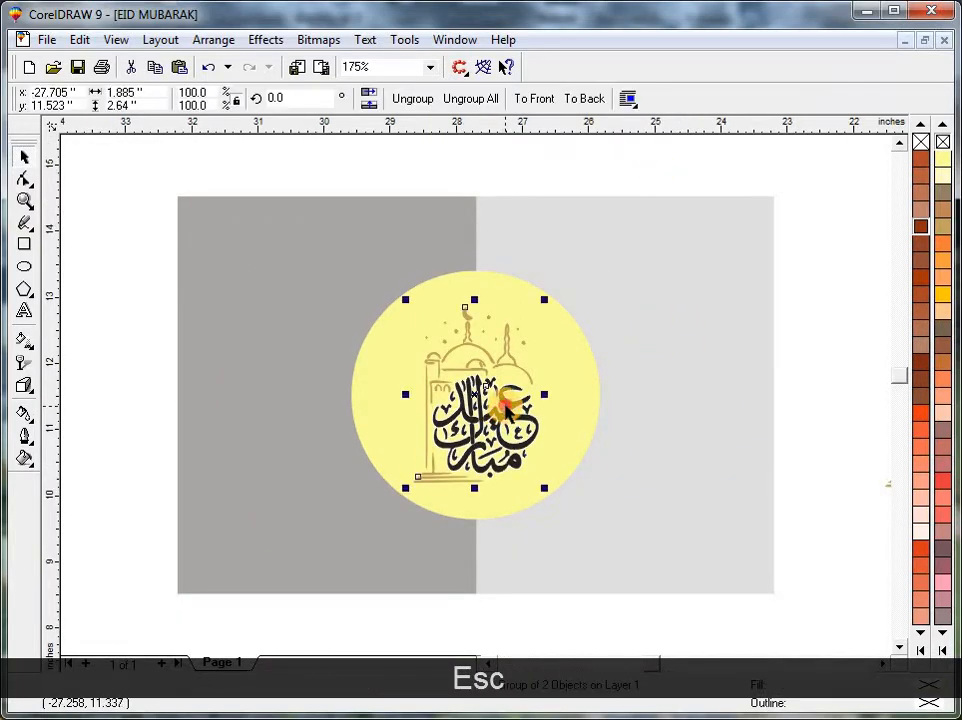
pyautogui.moveTo(507, 399); pyautogui.dragTo(511, 387)
pyautogui.press('Escape')
# Change the circle's fill to golden orange.
pyautogui.click(638, 434)
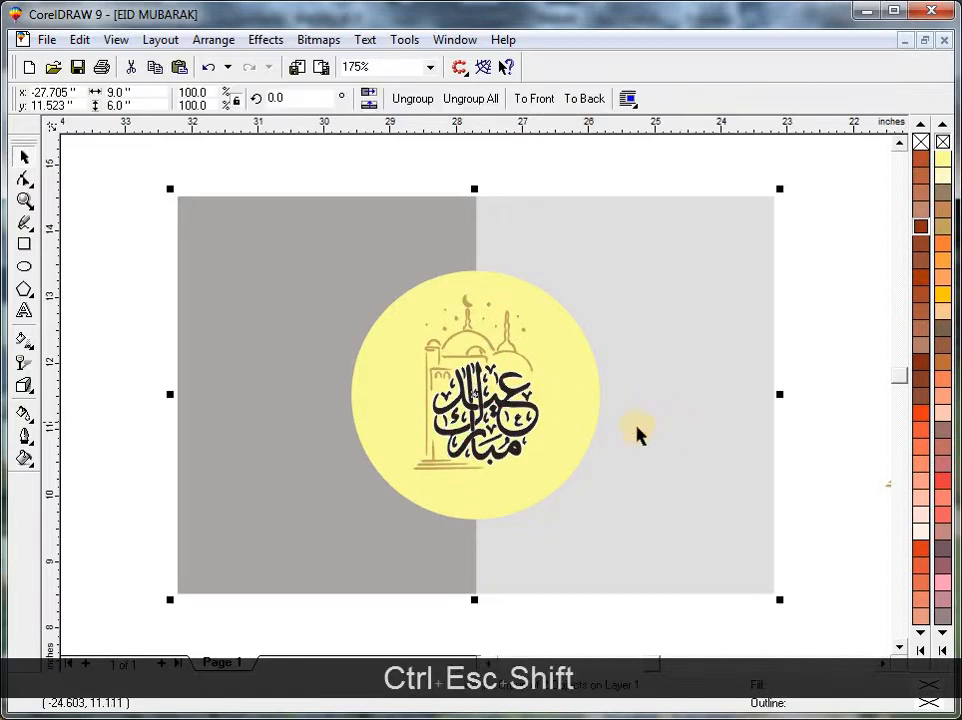
pyautogui.hotkey('shift', 'F2')
pyautogui.press('Escape')
pyautogui.click(593, 423)
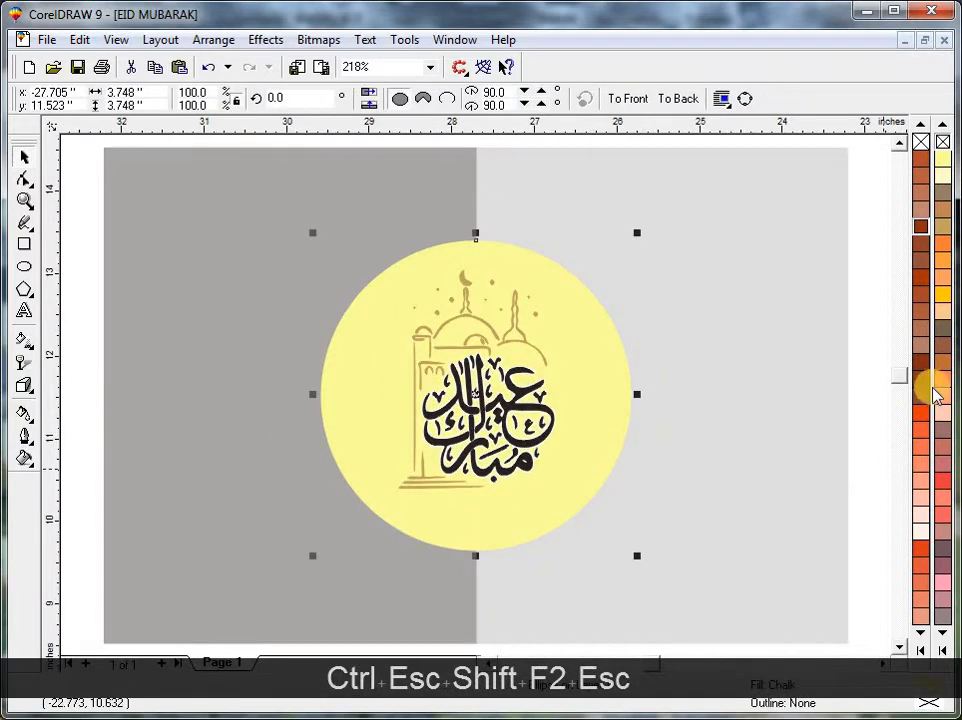
pyautogui.click(942, 294)
pyautogui.press('Escape')
# Fill the mosque line drawing inside the grouped artwork with white.
pyautogui.keyDown('ctrl'); pyautogui.click(517, 343); pyautogui.keyUp('ctrl')
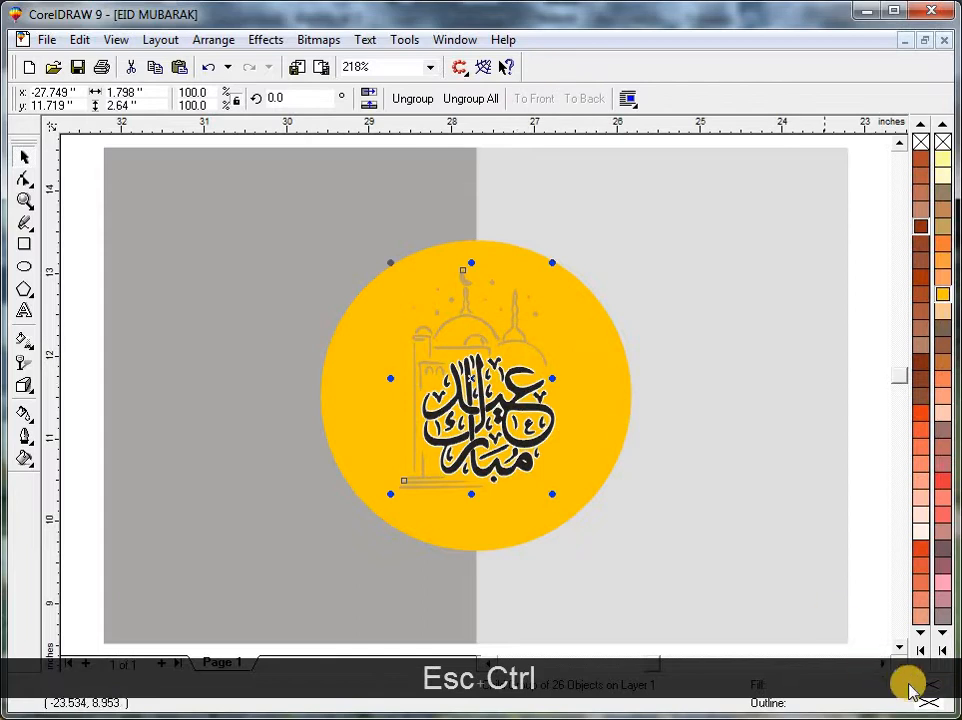
pyautogui.click(940, 650)
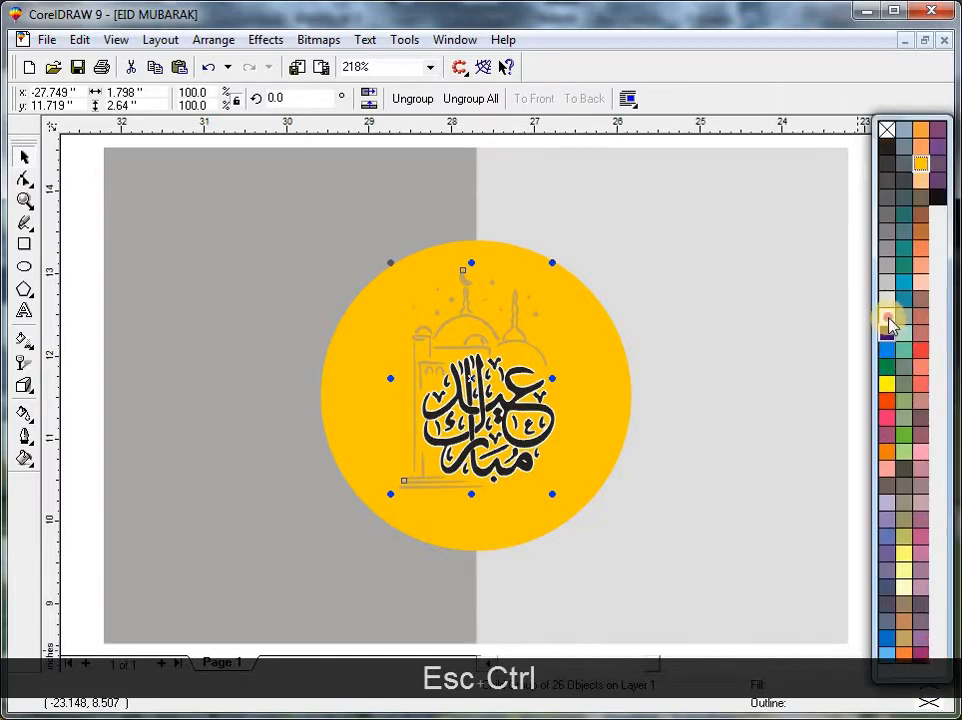
pyautogui.click(888, 319)
pyautogui.press('Escape')
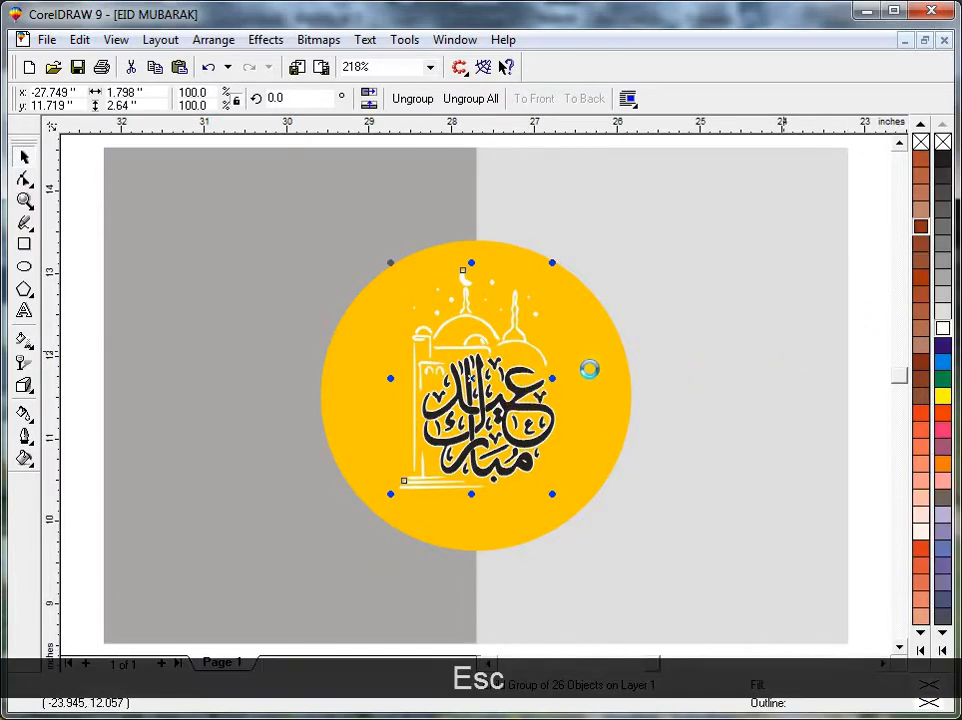
pyautogui.click(833, 379)
# Fill the Arabic calligraphy inside the grouped artwork with the reddish-brown TRUMATCH 4-A6.
pyautogui.click(521, 333)
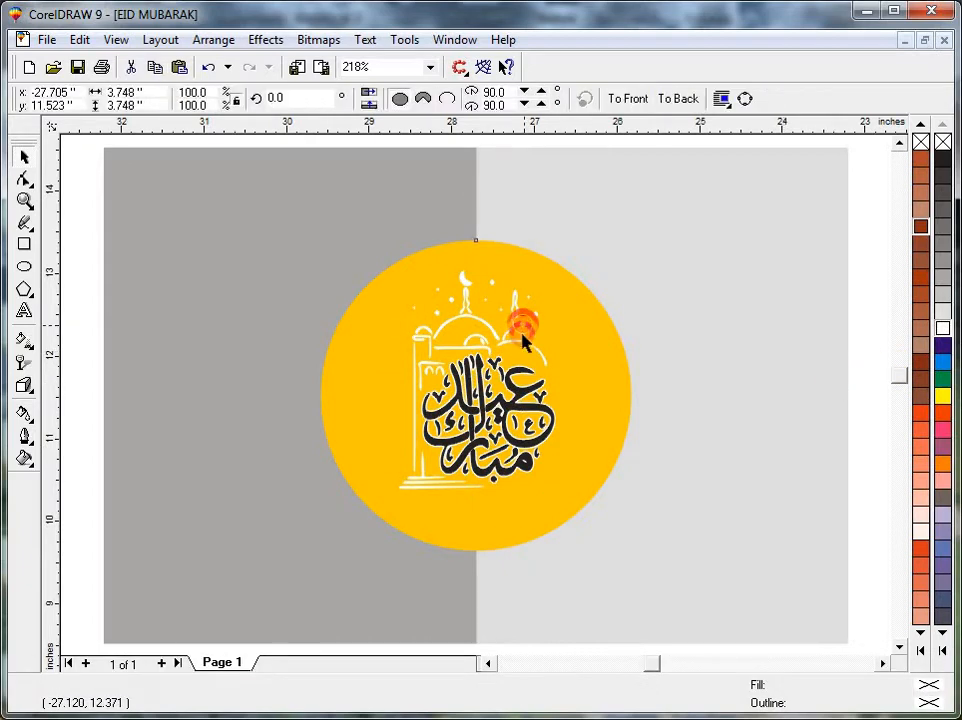
pyautogui.press('Escape')
pyautogui.keyDown('ctrl'); pyautogui.click(545, 395); pyautogui.keyUp('ctrl')
pyautogui.keyDown('ctrl'); pyautogui.click(527, 398); pyautogui.keyUp('ctrl')
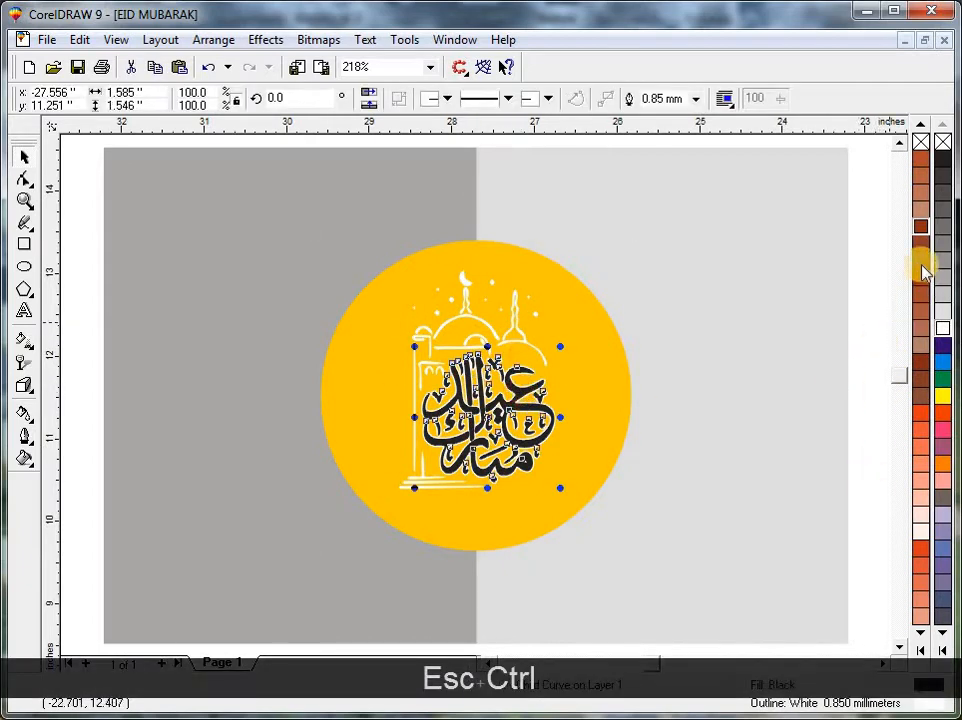
pyautogui.click(920, 226)
pyautogui.press('Escape')
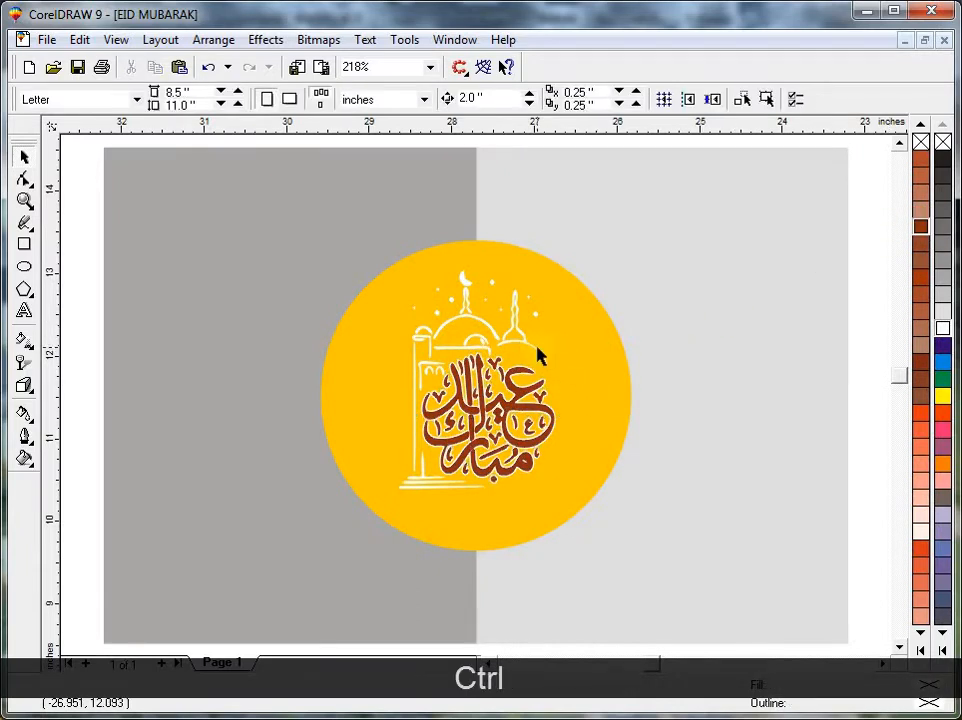
# Recolor the mosque line drawing in the same reddish brown as the calligraphy.
pyautogui.keyDown('ctrl'); pyautogui.click(537, 354); pyautogui.keyUp('ctrl')
pyautogui.click(925, 236)
pyautogui.press('Escape')
# Draw a narrow upright ellipse about 0.82 by 4.19 inches and centre it on the golden circle.
pyautogui.press('F7')
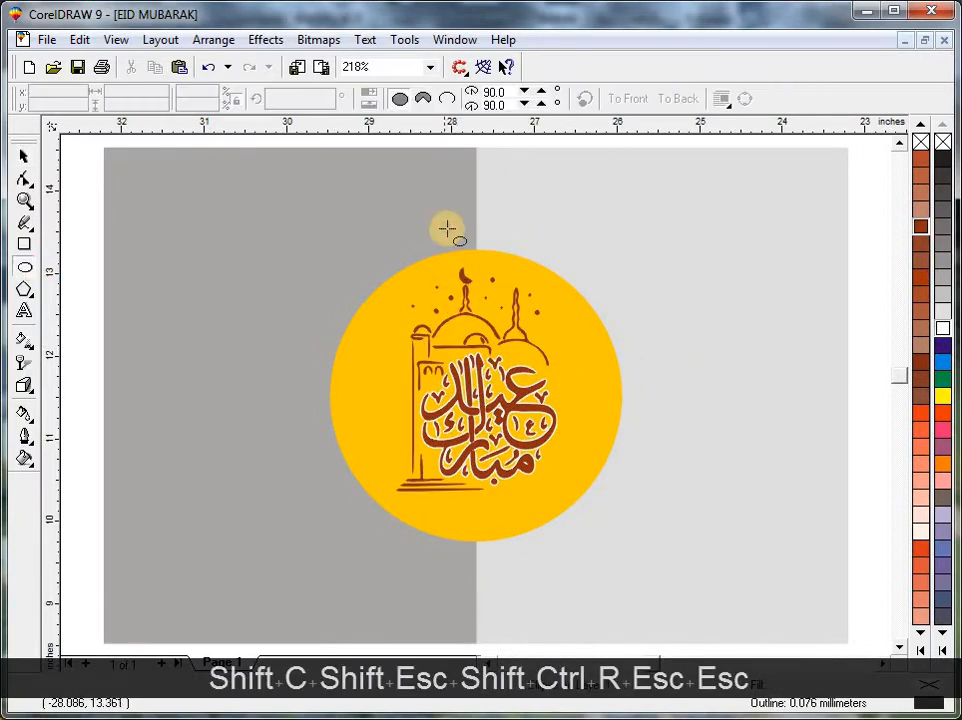
pyautogui.moveTo(447, 225); pyautogui.dragTo(524, 580)
pyautogui.press('space')
pyautogui.keyDown('shift'); pyautogui.click(578, 470); pyautogui.keyUp('shift')
pyautogui.press('e')
pyautogui.press('c')
# Make a copy of the ellipse rotated 15 degrees clockwise and repeat it until the copies form a full ring.
pyautogui.keyDown('shift'); pyautogui.click(478, 232); pyautogui.keyUp('shift')
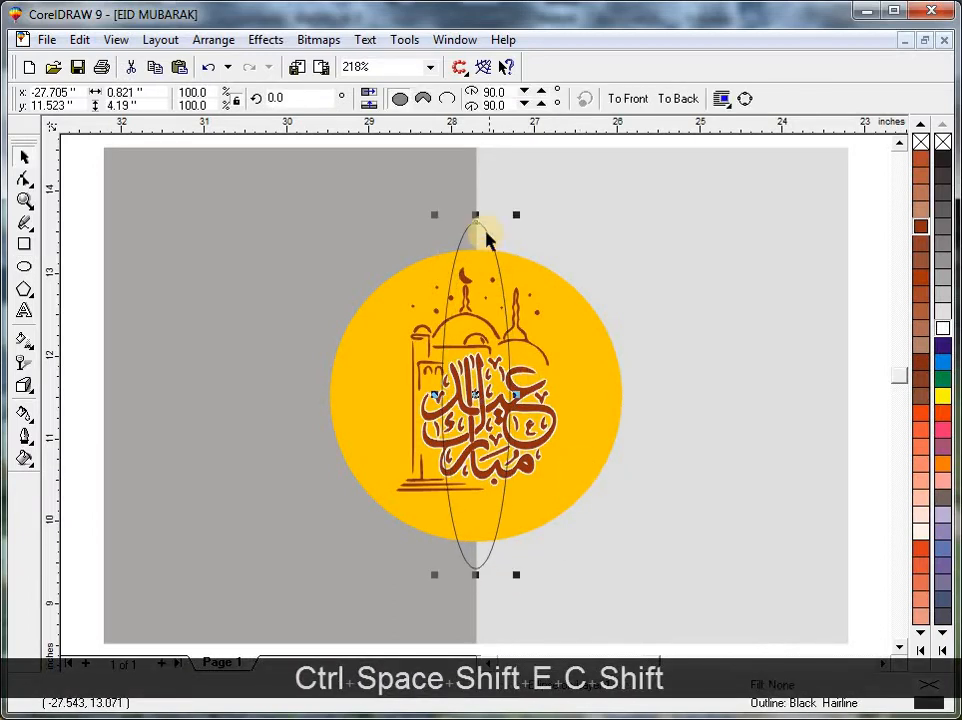
pyautogui.moveTo(516, 217); pyautogui.dragTo(558, 270)
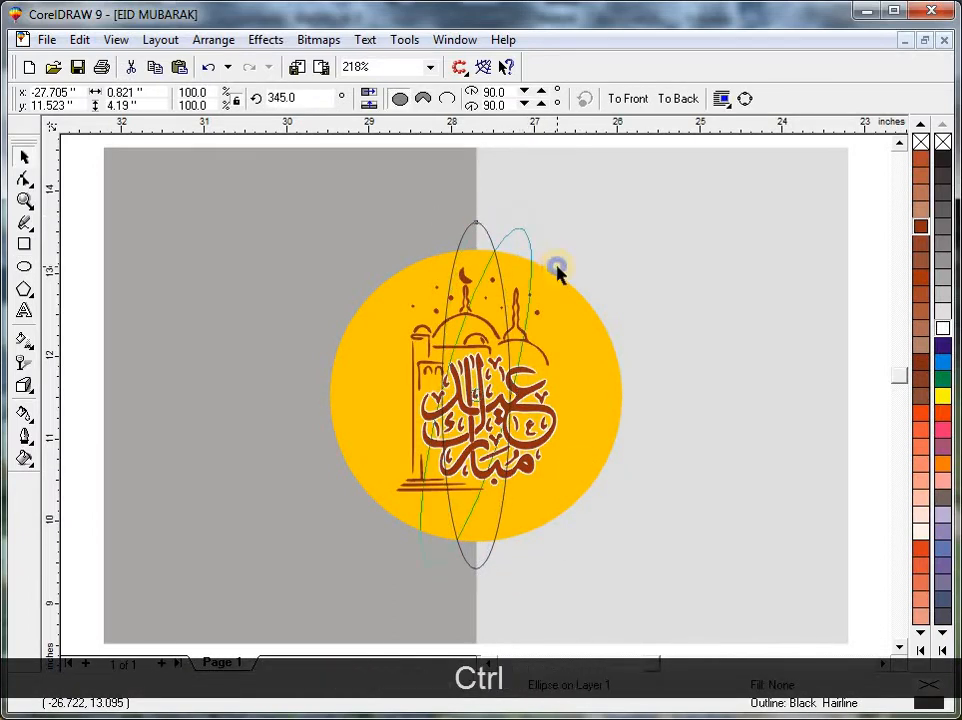
pyautogui.hotkey('ctrl', 'r')
pyautogui.hotkey('ctrl', 'r')
pyautogui.hotkey('ctrl', 'r')
pyautogui.hotkey('ctrl', 'r')
pyautogui.hotkey('ctrl', 'r')
pyautogui.hotkey('ctrl', 'r')
pyautogui.hotkey('ctrl', 'r')
pyautogui.hotkey('ctrl', 'r')
pyautogui.hotkey('ctrl', 'r')
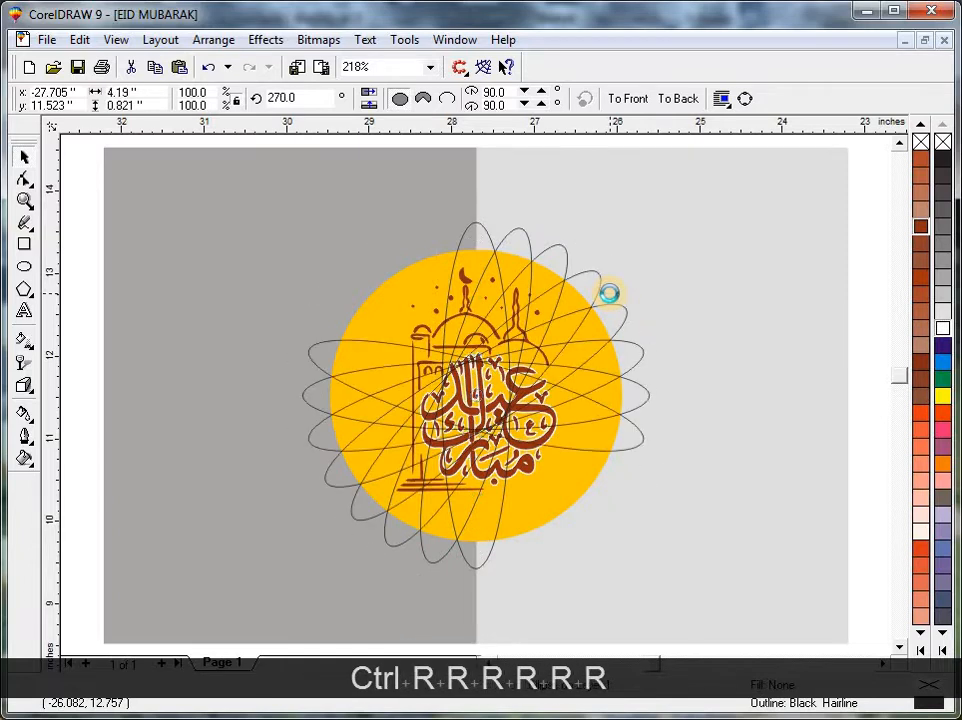
pyautogui.hotkey('ctrl', 'r')
pyautogui.press('Escape')
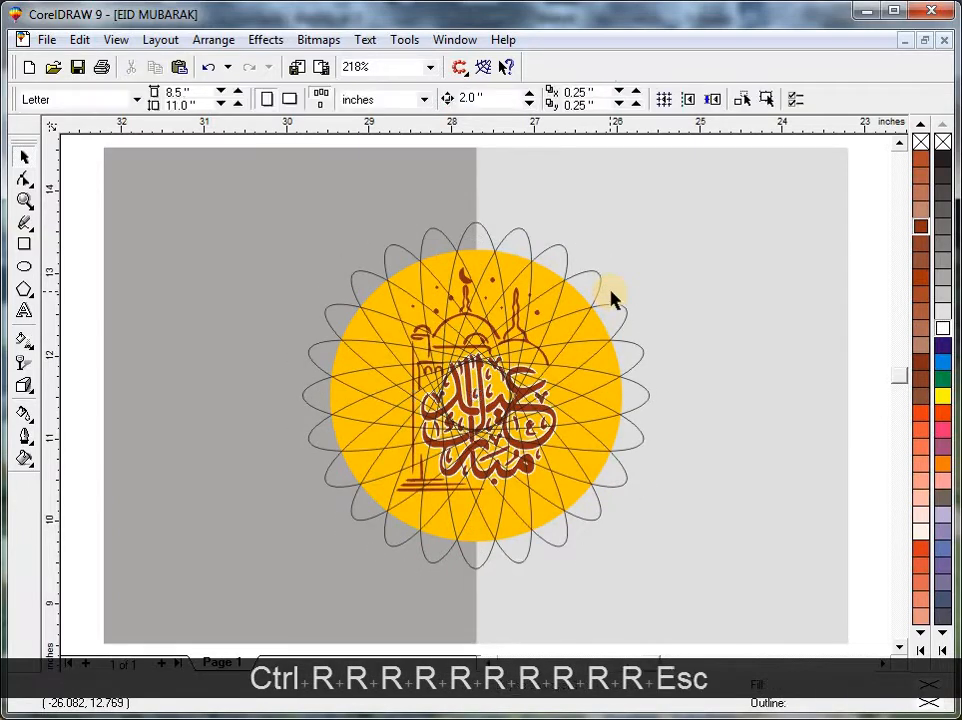
# Select only the ring of ellipses, without the circle and artwork, and move it about 3.5 inches left over the dark grey rectangle.
pyautogui.press('F3')
pyautogui.click(641, 193)
pyautogui.hotkey('shift', 'F2')
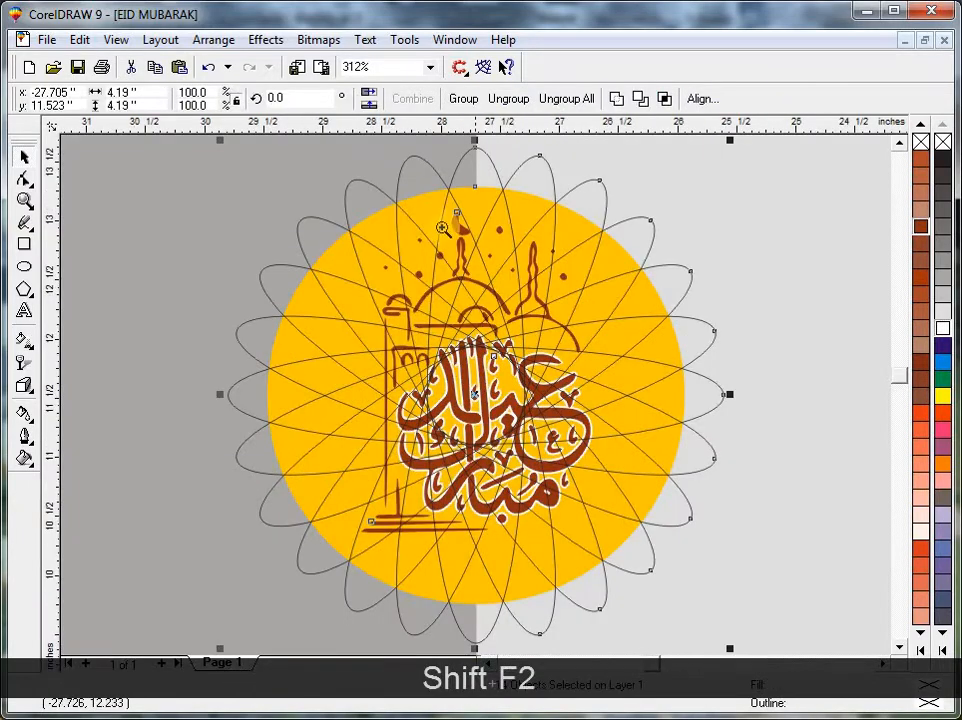
pyautogui.press('F2')
pyautogui.moveTo(414, 196); pyautogui.dragTo(436, 328)
pyautogui.hotkey('shift', 'F3')
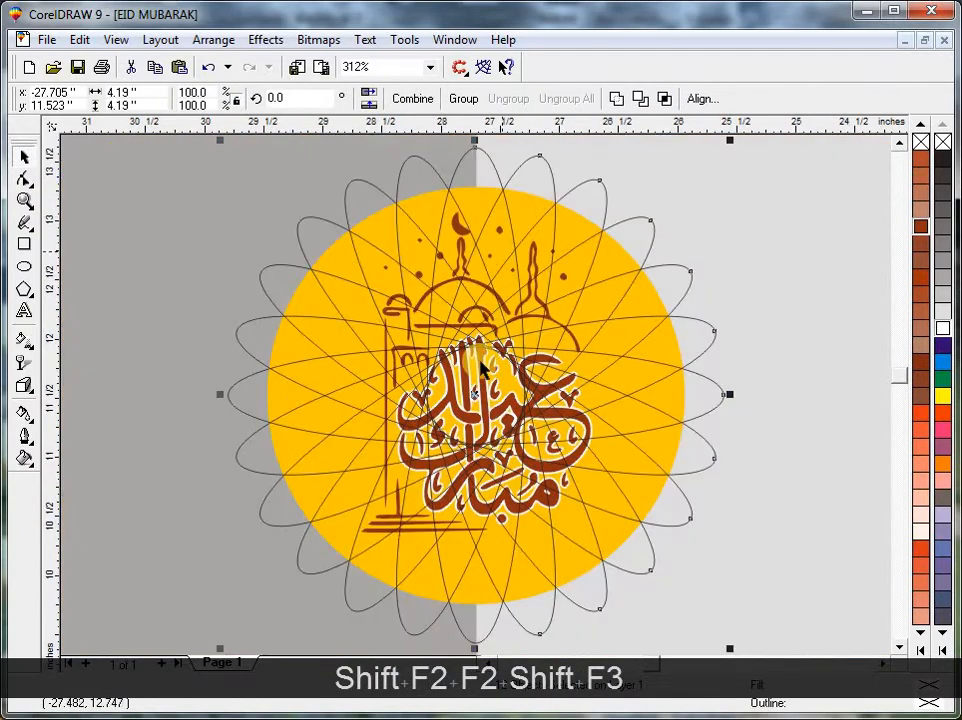
pyautogui.press('F3')
pyautogui.moveTo(479, 393); pyautogui.dragTo(269, 400)
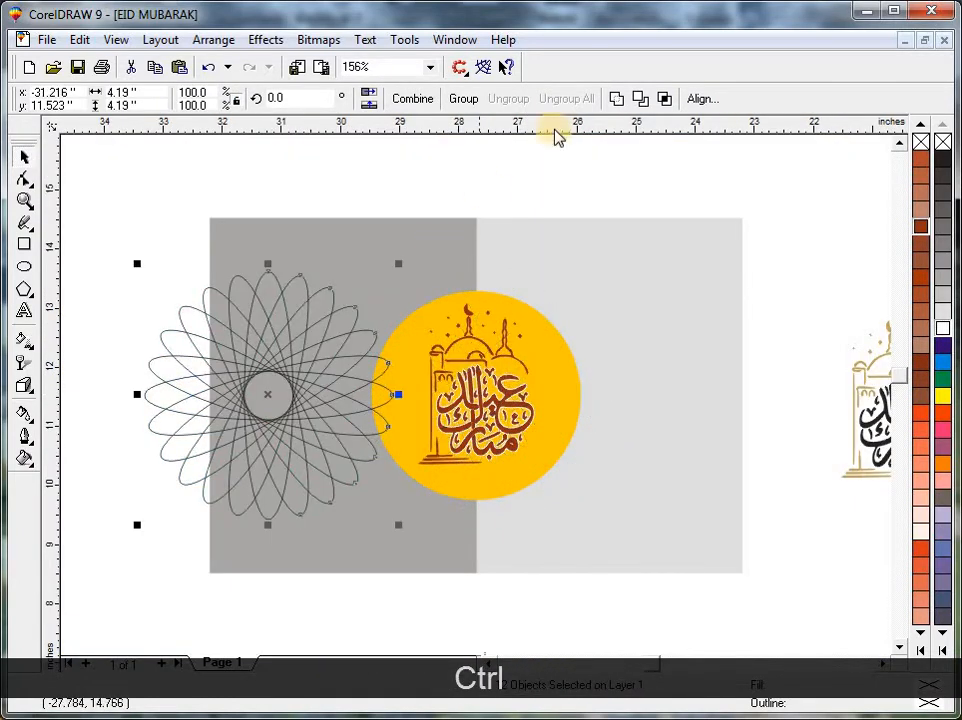
# Weld the overlapping ellipses into a single scalloped shape.
pyautogui.click(622, 98)
pyautogui.press('Escape')
pyautogui.press('Escape')
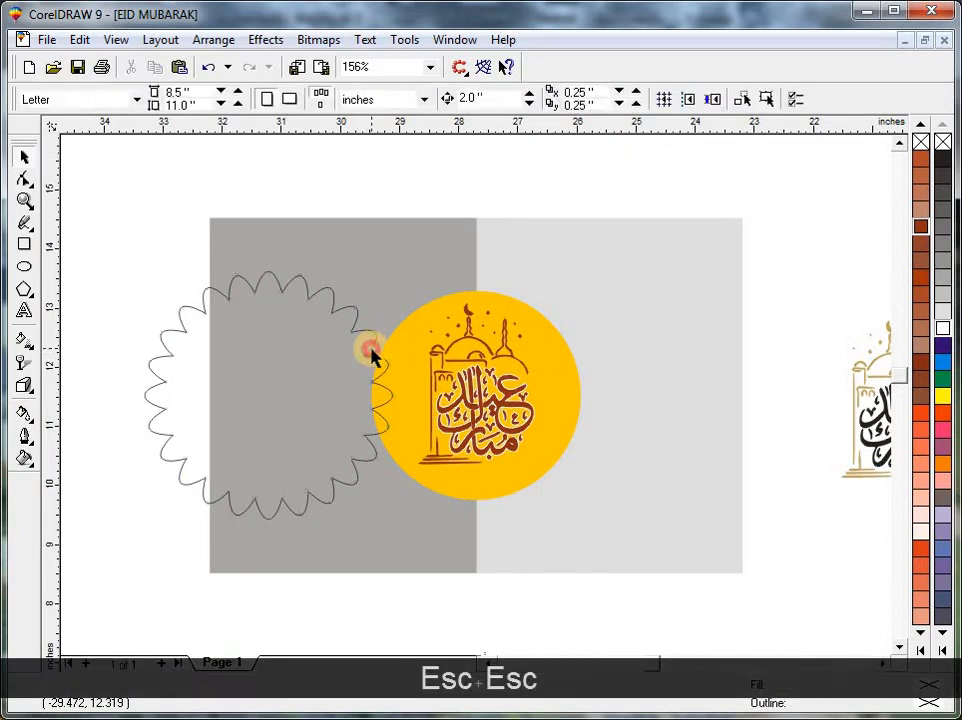
# Fill the scalloped shape with reddish-brown TRUMATCH 4-A6 and centre it on the golden circle.
pyautogui.click(370, 352)
pyautogui.click(922, 226)
pyautogui.keyDown('shift'); pyautogui.click(541, 350); pyautogui.keyUp('shift')
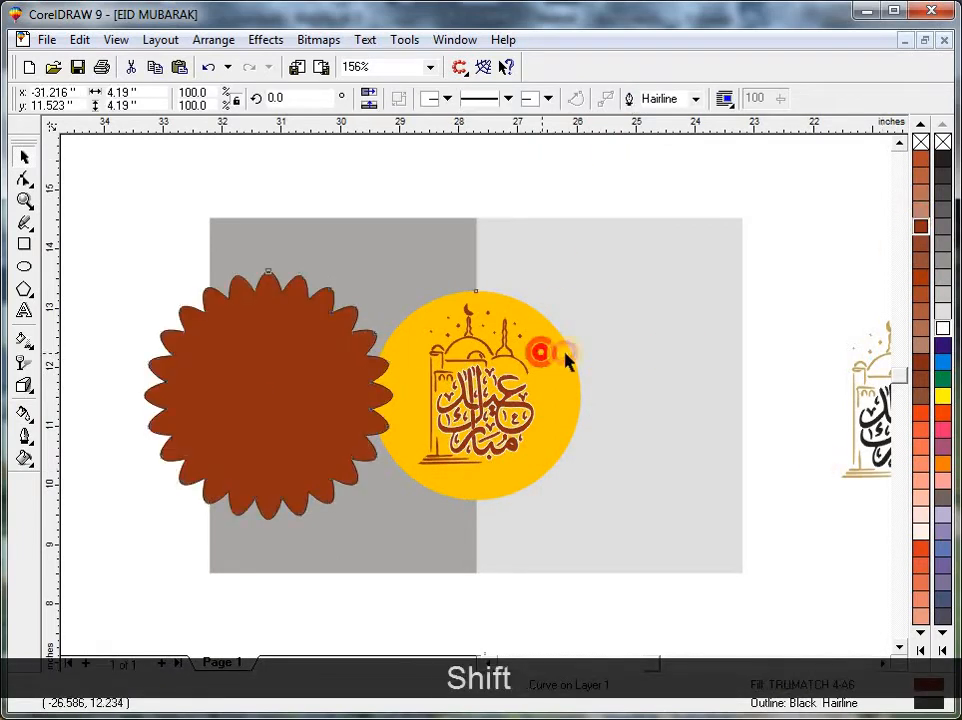
pyautogui.press('c')
pyautogui.press('Escape')
# Bring the golden circle and the Eid Mubarak artwork in front of the scalloped shape.
pyautogui.moveTo(642, 605); pyautogui.dragTo(297, 254)
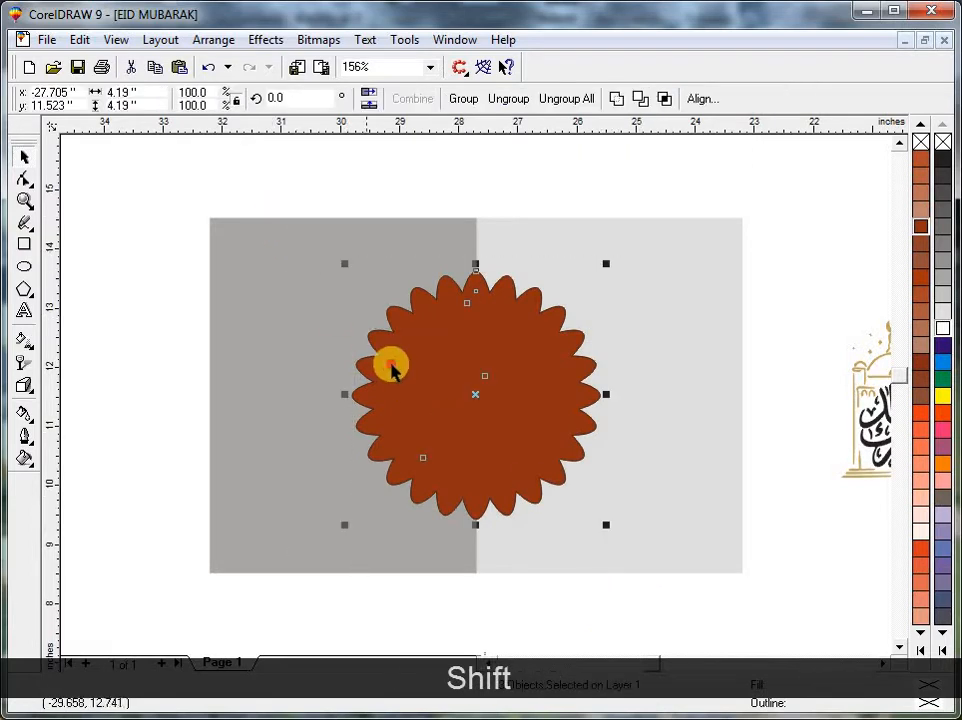
pyautogui.hotkey('shift', 'pageup')
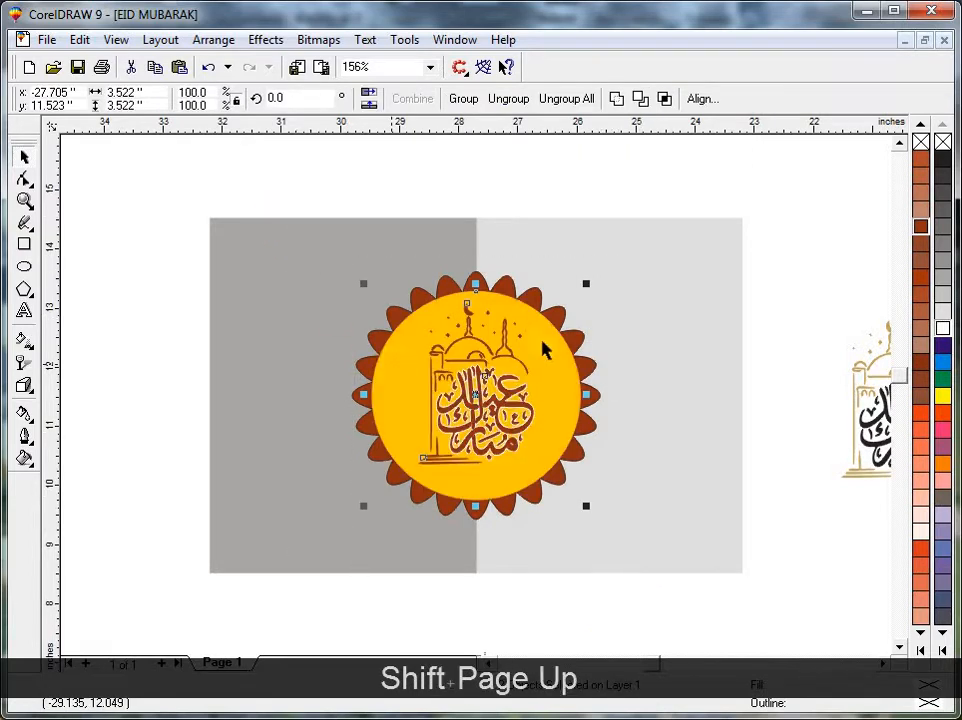
pyautogui.press('Escape')
# Remove the outline from the scalloped brown shape.
pyautogui.click(553, 314)
pyautogui.rightClick(943, 143)
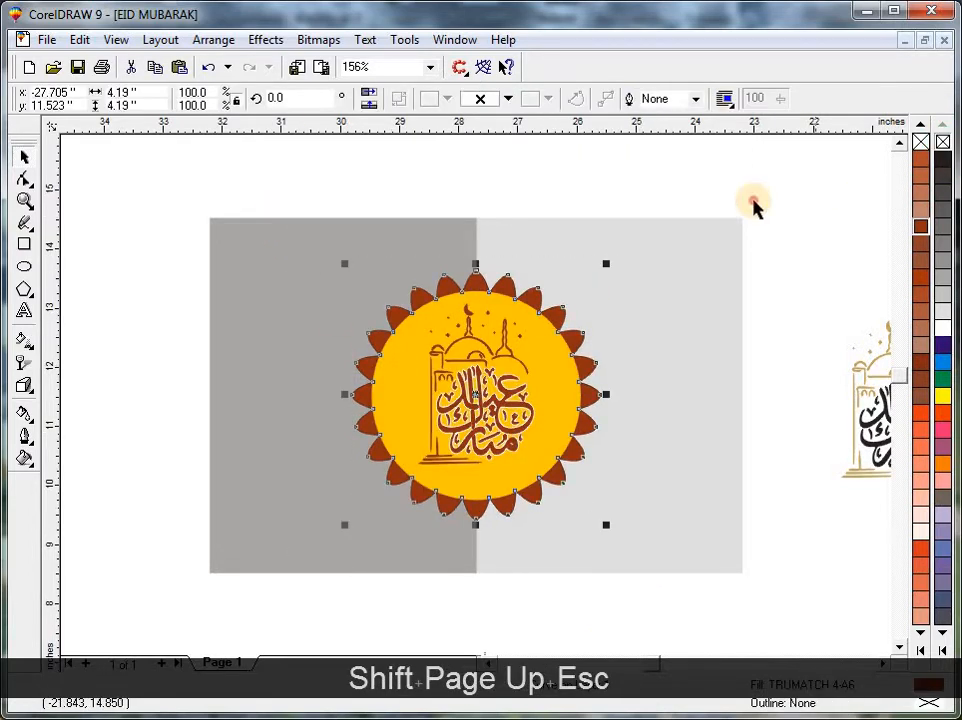
pyautogui.moveTo(752, 204); pyautogui.dragTo(142, 611)
pyautogui.hotkey('shift', 'F2')
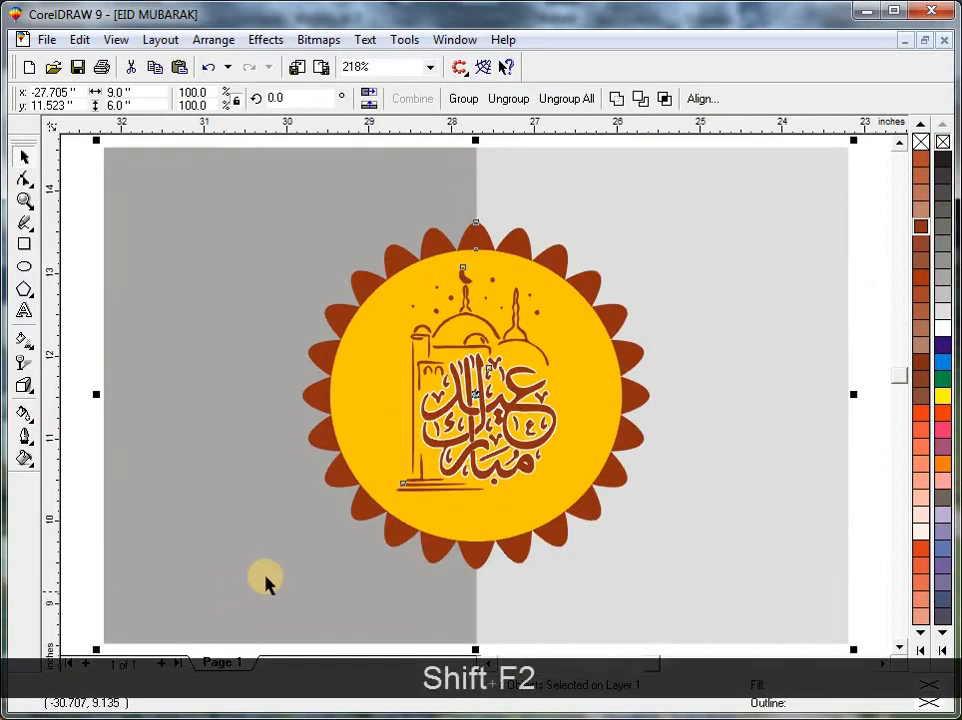
pyautogui.press('Escape')
# Move the lantern and crescent image onto the upper part of the light grey rectangle.
pyautogui.press('F3')
pyautogui.moveTo(562, 612); pyautogui.dragTo(647, 309)
pyautogui.click(617, 450)
pyautogui.press('Escape')
# Group the scalloped shape, golden circle and Eid Mubarak artwork into one badge.
pyautogui.click(580, 421)
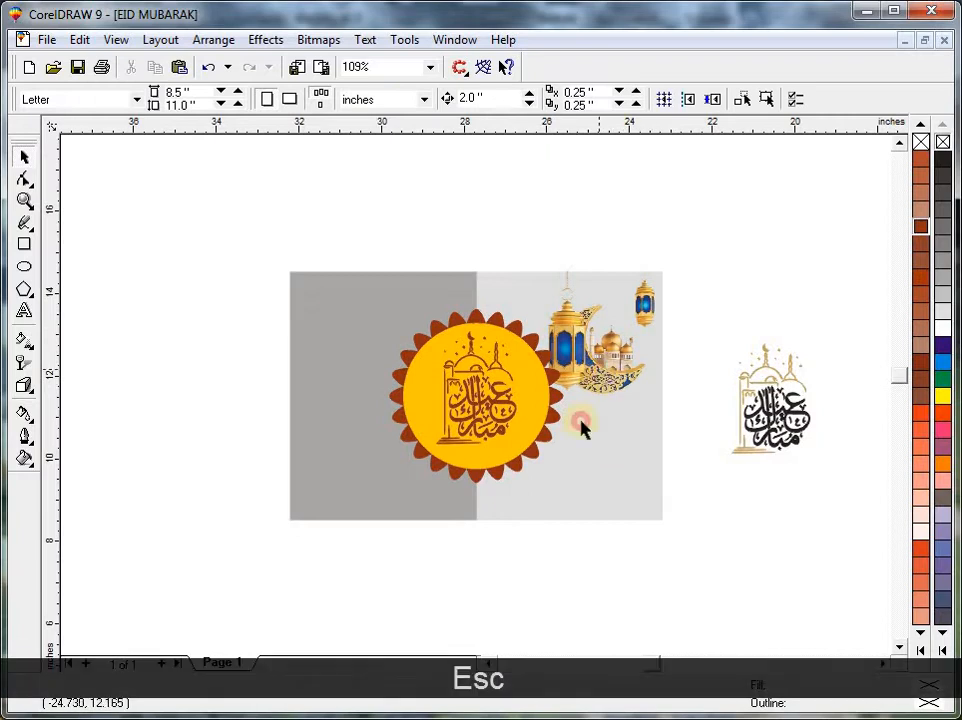
pyautogui.moveTo(648, 573); pyautogui.dragTo(318, 250)
pyautogui.hotkey('ctrl', 'g')
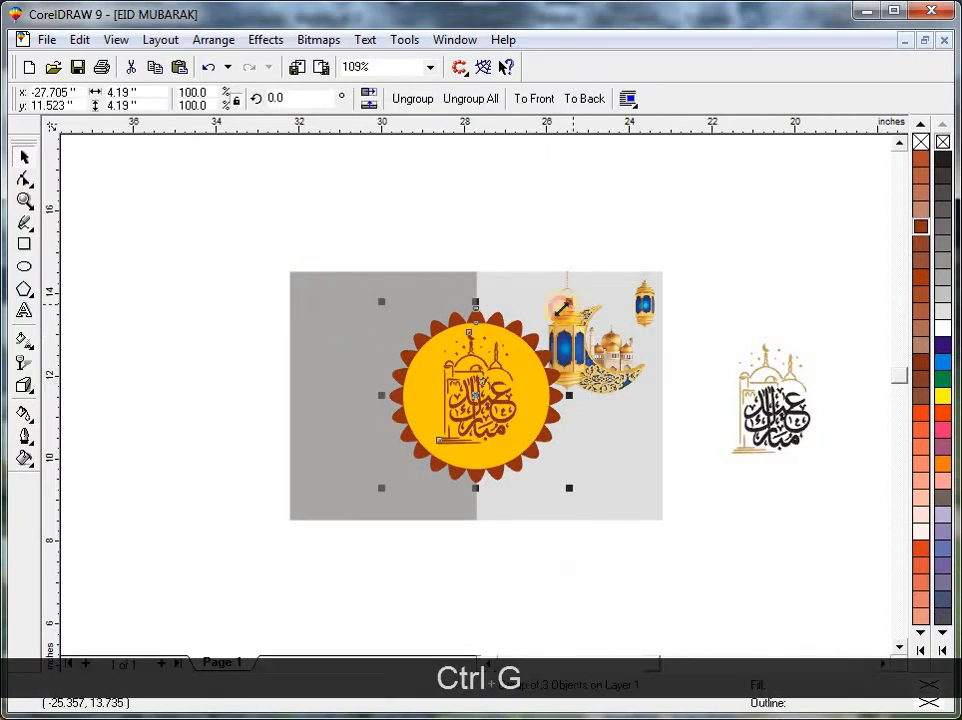
# Shrink the badge to about 3.22 inches wide and centre it on the grey background both horizontally and vertically.
pyautogui.moveTo(562, 308); pyautogui.dragTo(553, 318)
pyautogui.hotkey('ctrl', 'r')
pyautogui.hotkey('ctrl', 'r')
pyautogui.keyDown('shift'); pyautogui.click(589, 488); pyautogui.keyUp('shift')
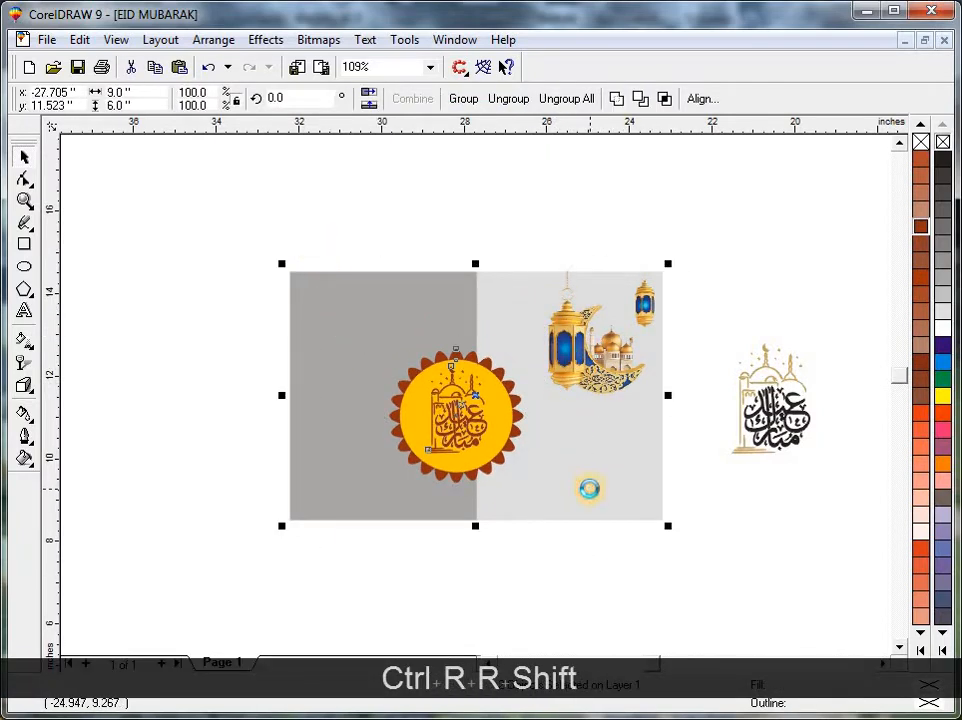
pyautogui.press('e')
pyautogui.press('c')
pyautogui.press('Escape')
# Align the lantern and crescent image with the top and right edges of the light grey rectangle.
pyautogui.click(675, 418)
pyautogui.moveTo(682, 421)
pyautogui.mouseDown()
pyautogui.moveTo(668, 410)
pyautogui.moveTo(677, 416)
pyautogui.mouseUp()
pyautogui.keyDown('shift'); pyautogui.click(633, 498); pyautogui.keyUp('shift')
pyautogui.press('Escape')
pyautogui.click(614, 390)
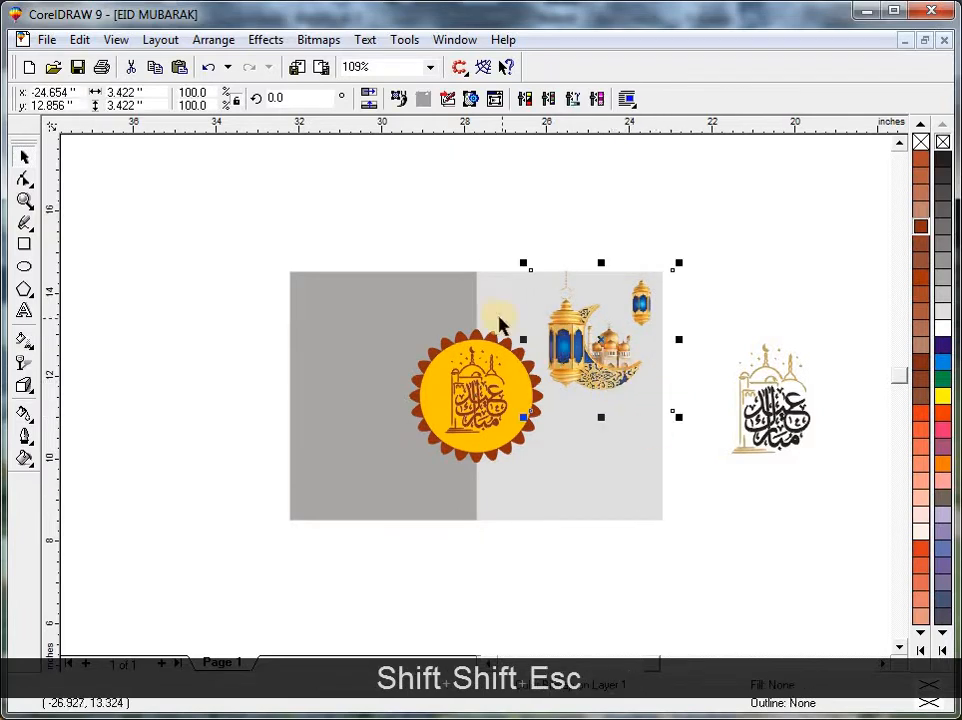
pyautogui.keyDown('shift'); pyautogui.click(571, 462); pyautogui.keyUp('shift')
pyautogui.press('t')
pyautogui.press('r')
pyautogui.press('Escape')
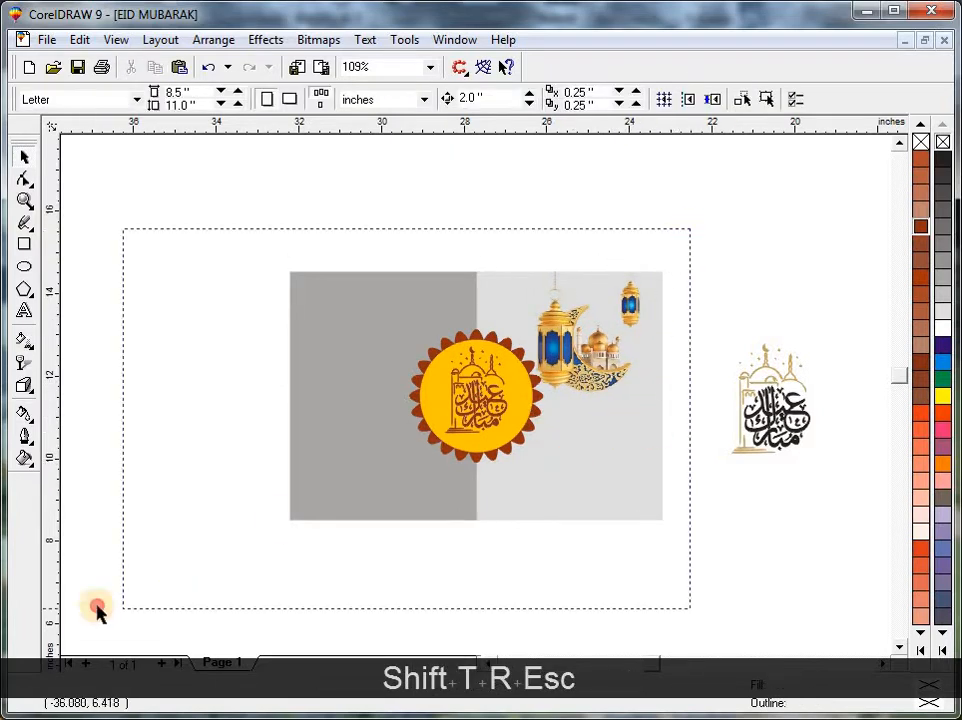
# Shrink the lantern and crescent image to about 3.03 inches, keeping its upper outer corner on the background's corner.
pyautogui.hotkey('shift', 'F2')
pyautogui.press('Escape')
pyautogui.click(675, 318)
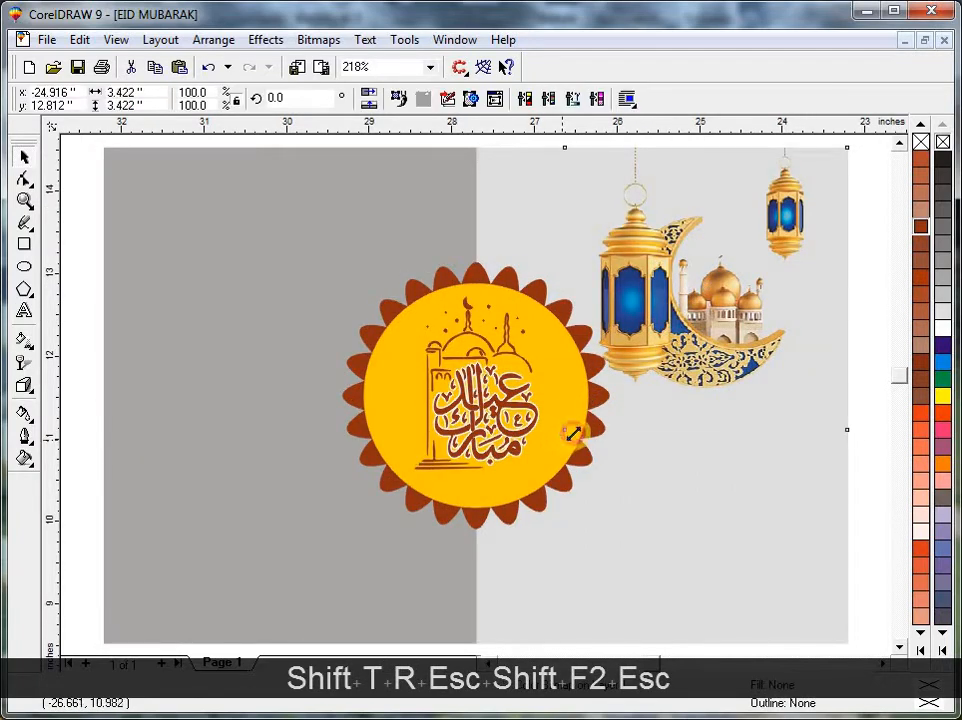
pyautogui.moveTo(573, 433); pyautogui.dragTo(577, 431)
pyautogui.hotkey('ctrl', 'r')
pyautogui.hotkey('ctrl', 'r')
pyautogui.press('Escape')
# Duplicate the lantern and crescent image, mirror the copy horizontally and align it with the left edge of the dark grey rectangle.
pyautogui.moveTo(732, 334); pyautogui.dragTo(482, 312)
pyautogui.rightClick(482, 312)
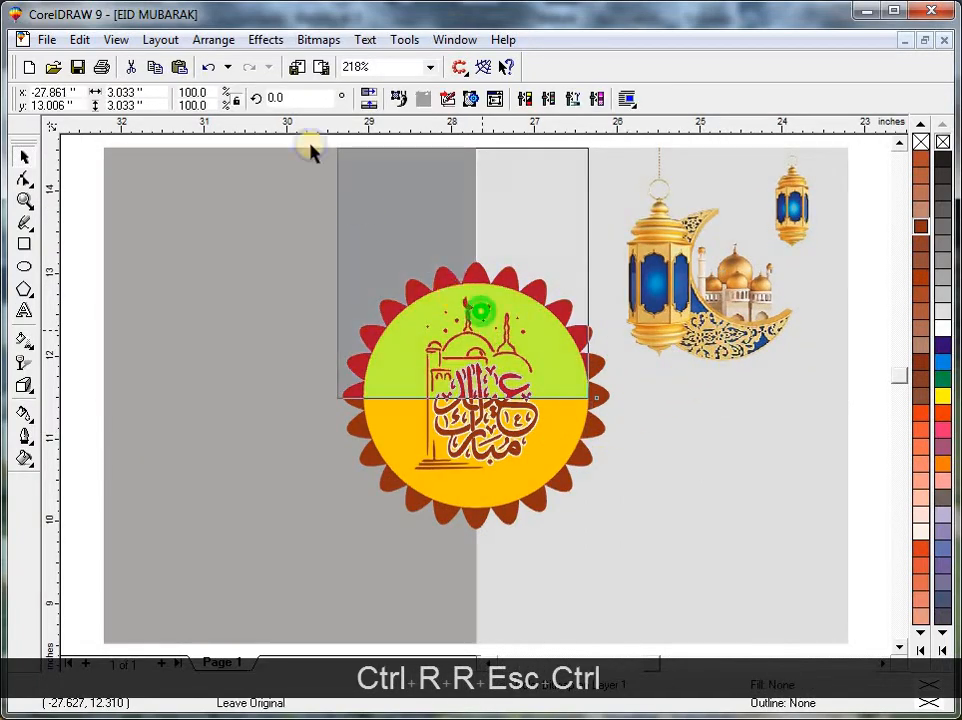
pyautogui.moveTo(310, 150); pyautogui.dragTo(311, 149)
pyautogui.click(373, 97)
pyautogui.keyDown('shift'); pyautogui.click(281, 464); pyautogui.keyUp('shift')
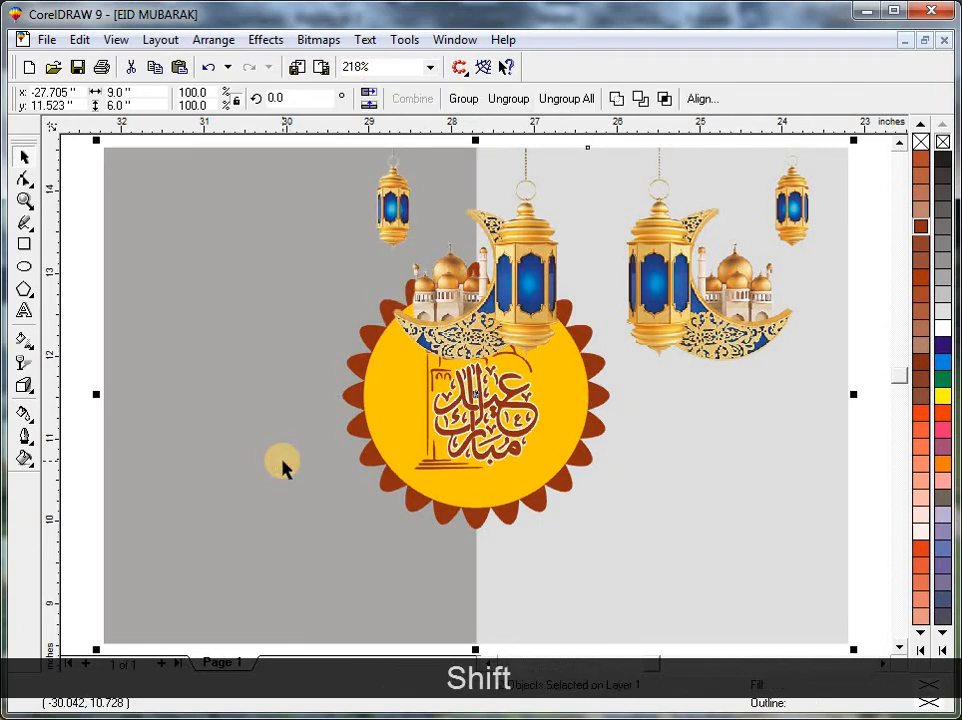
pyautogui.press('l')
pyautogui.press('Escape')
pyautogui.press('Escape')
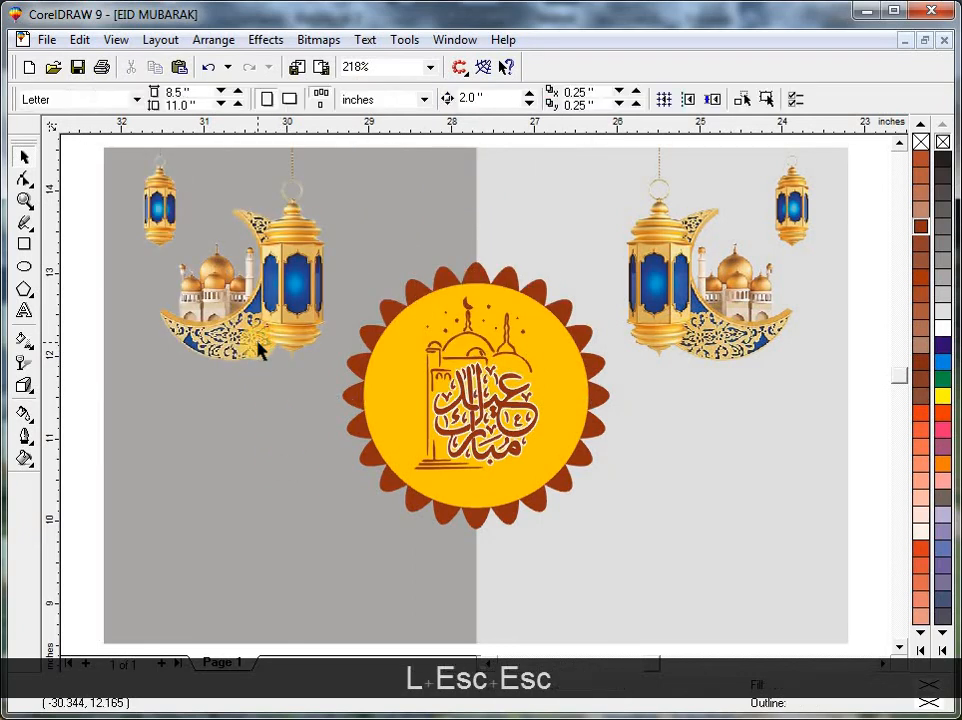
pyautogui.press('Escape')
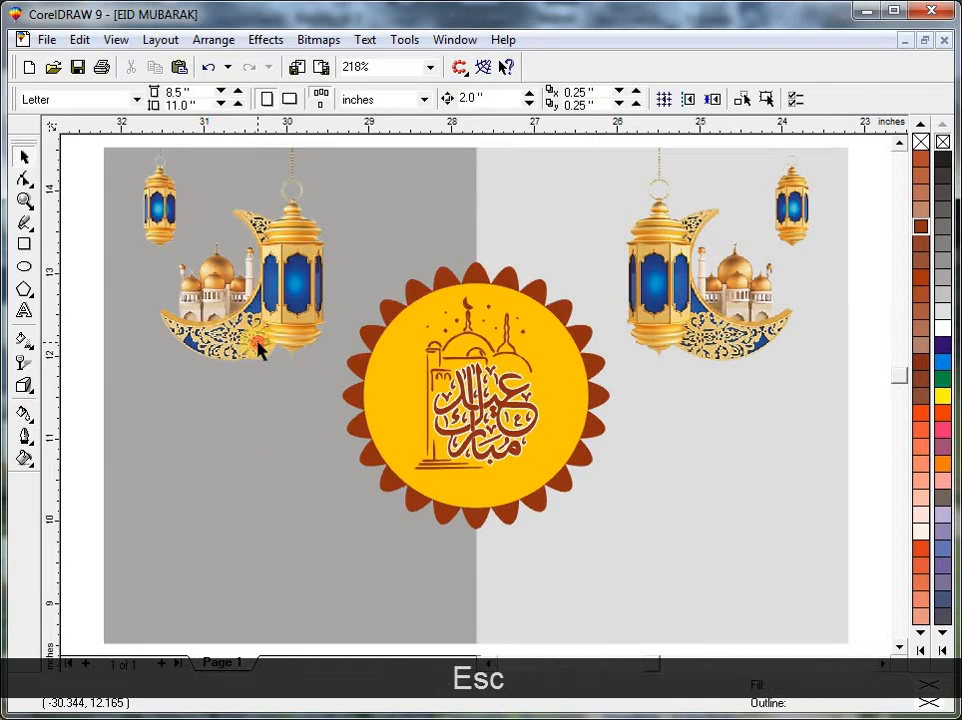
pyautogui.click(257, 342)
pyautogui.press('Escape')
pyautogui.click(251, 360)
# Place a copy of the ornate dark hanging lantern on the grey Eid layout.
pyautogui.press('Escape')
pyautogui.click(432, 465)
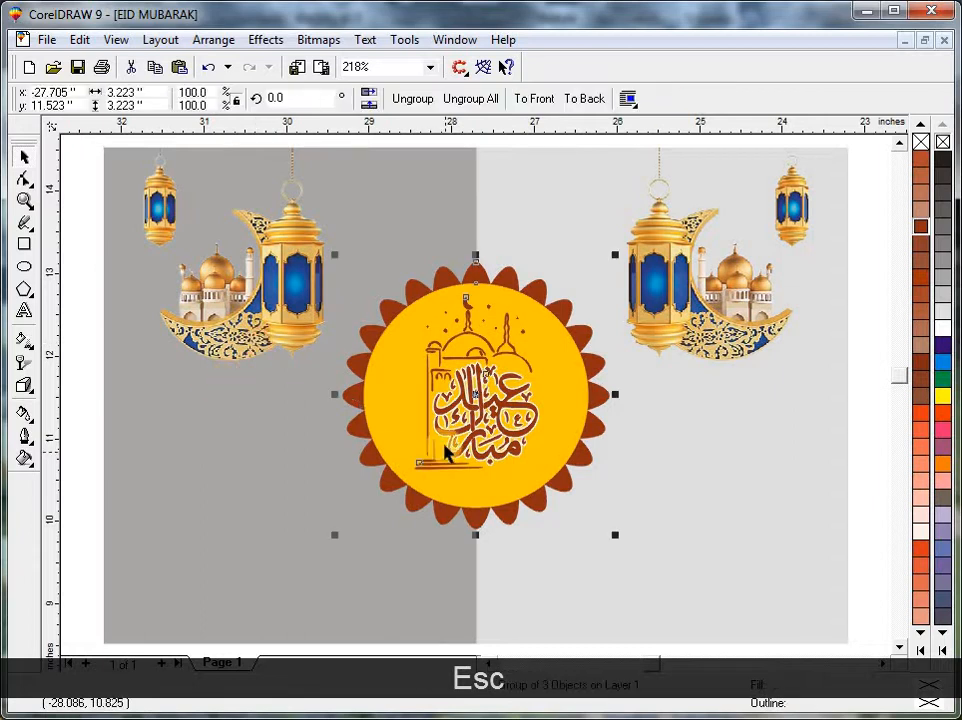
pyautogui.press('F3')
pyautogui.press('Escape')
pyautogui.press('F3')
pyautogui.press('F3')
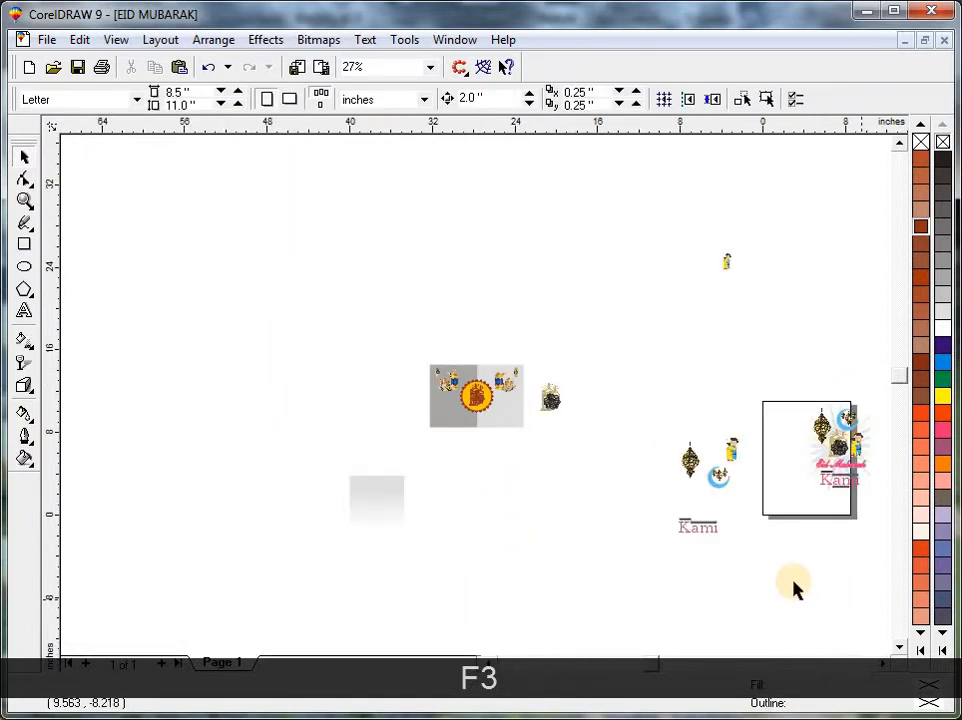
pyautogui.click(686, 537)
pyautogui.press('Escape')
pyautogui.click(720, 476)
pyautogui.press('Escape')
pyautogui.moveTo(691, 459); pyautogui.dragTo(506, 427)
pyautogui.press('F2')
# Centre the ornate lantern horizontally on the background and align it with the top edge.
pyautogui.click(510, 345)
pyautogui.keyDown('shift'); pyautogui.click(586, 571); pyautogui.keyUp('shift')
pyautogui.press('c')
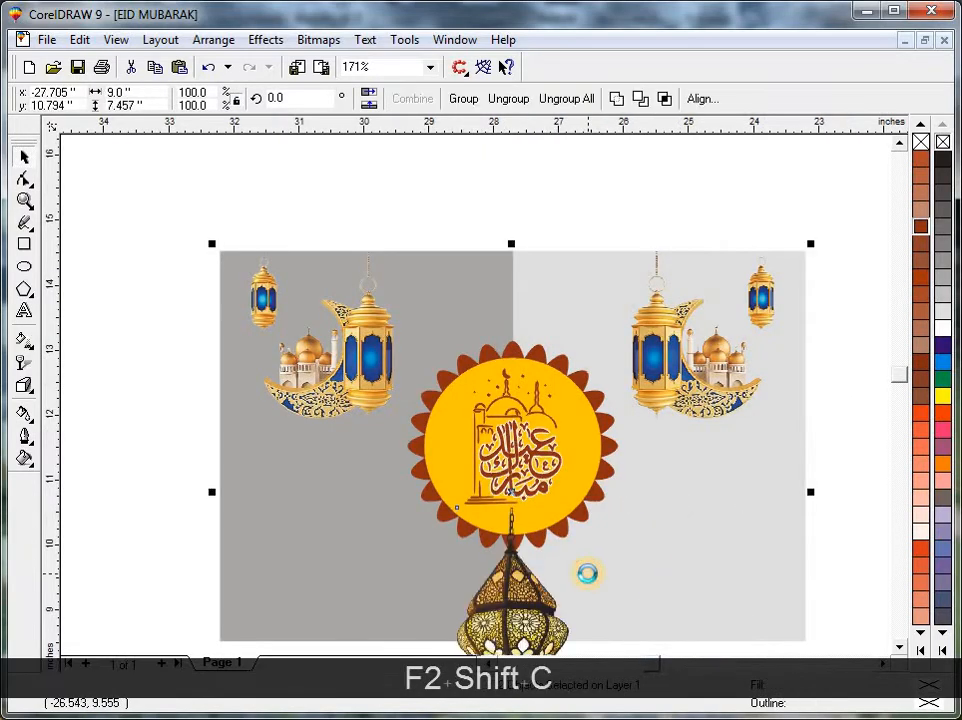
pyautogui.press('t')
pyautogui.press('Escape')
# Move the badge straight down near the background's bottom edge and bring it in front of the ornate lantern.
pyautogui.click(548, 462)
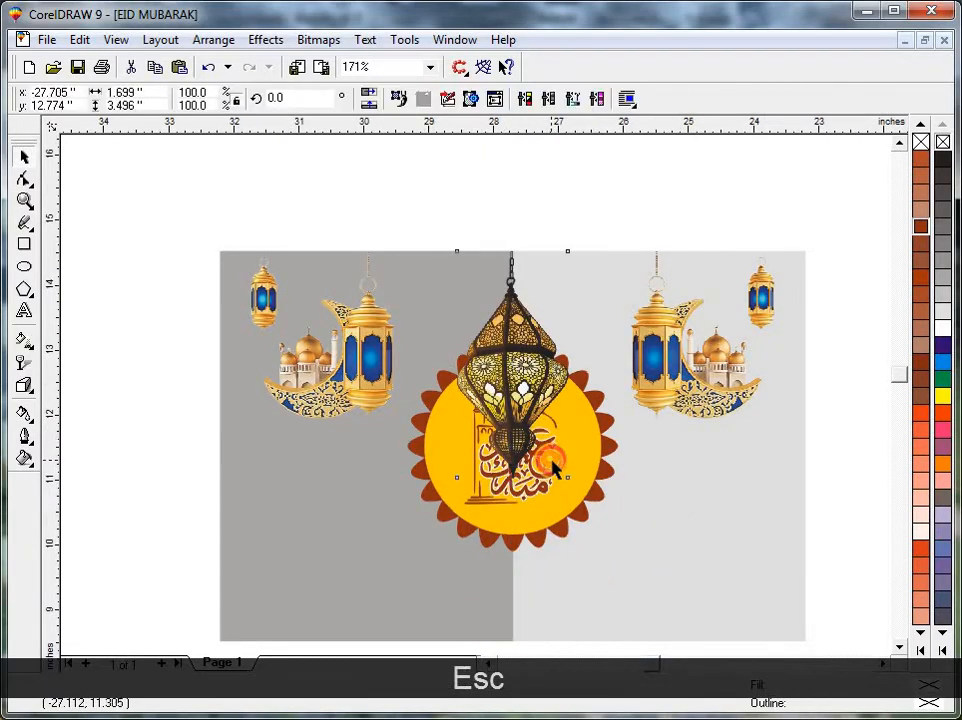
pyautogui.press('Escape')
pyautogui.click(570, 515)
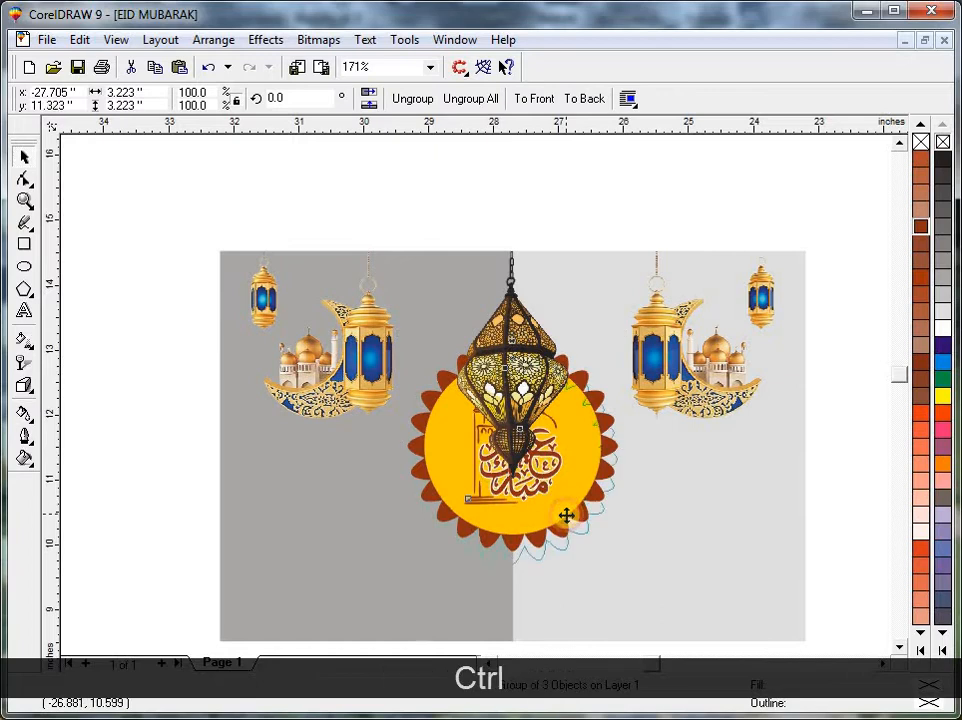
pyautogui.hotkey('ctrl', 'r')
pyautogui.hotkey('ctrl', 'r')
pyautogui.hotkey('ctrl', 'r')
pyautogui.hotkey('ctrl', 'r')
pyautogui.hotkey('ctrl', 'r')
pyautogui.press('shift')
pyautogui.press('shift')
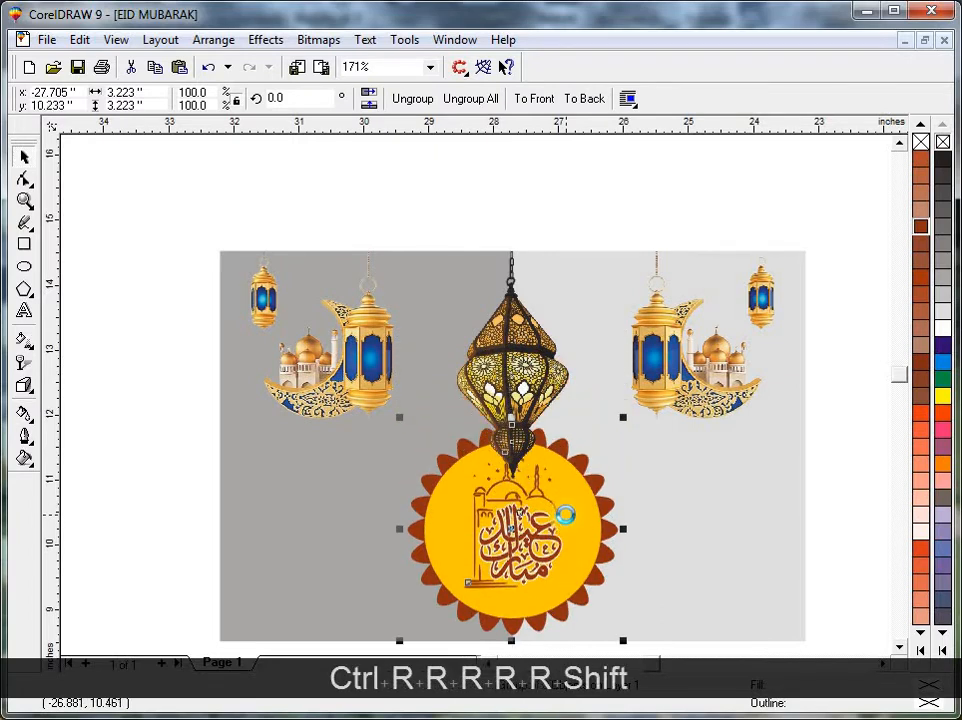
pyautogui.hotkey('shift', 'pageup')
pyautogui.press('Escape')
# Bring the ornate hanging lantern in front of the badge.
pyautogui.click(533, 406)
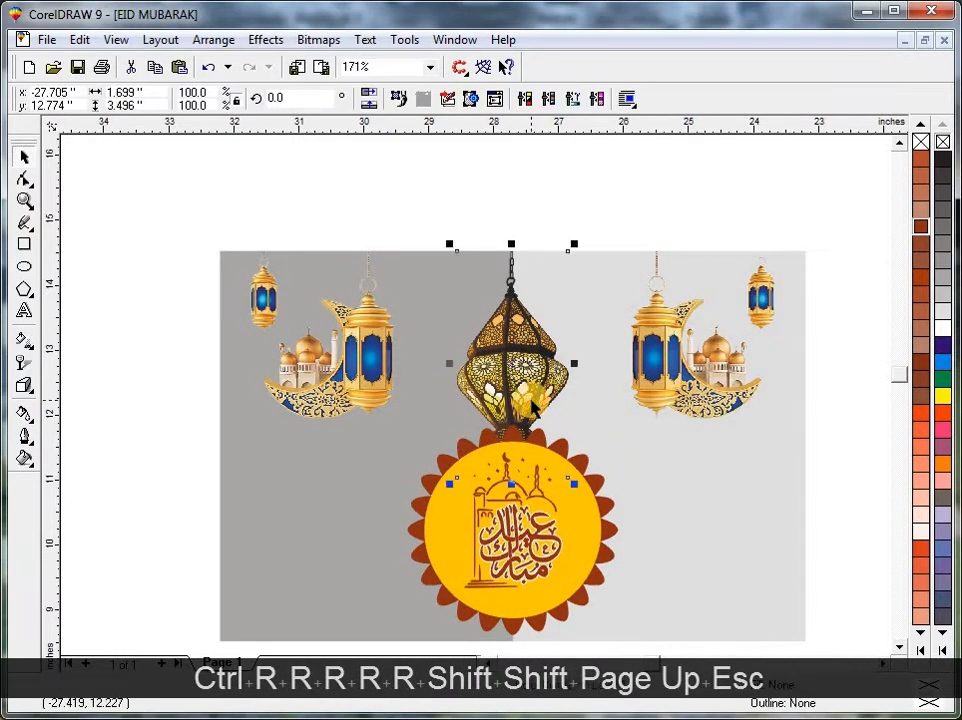
pyautogui.hotkey('shift', 'pageup')
pyautogui.press('Escape')
# Shrink the ornate lantern until its tip meets the badge's upper edge, and recentre it horizontally on the background.
pyautogui.moveTo(574, 485); pyautogui.dragTo(569, 479)
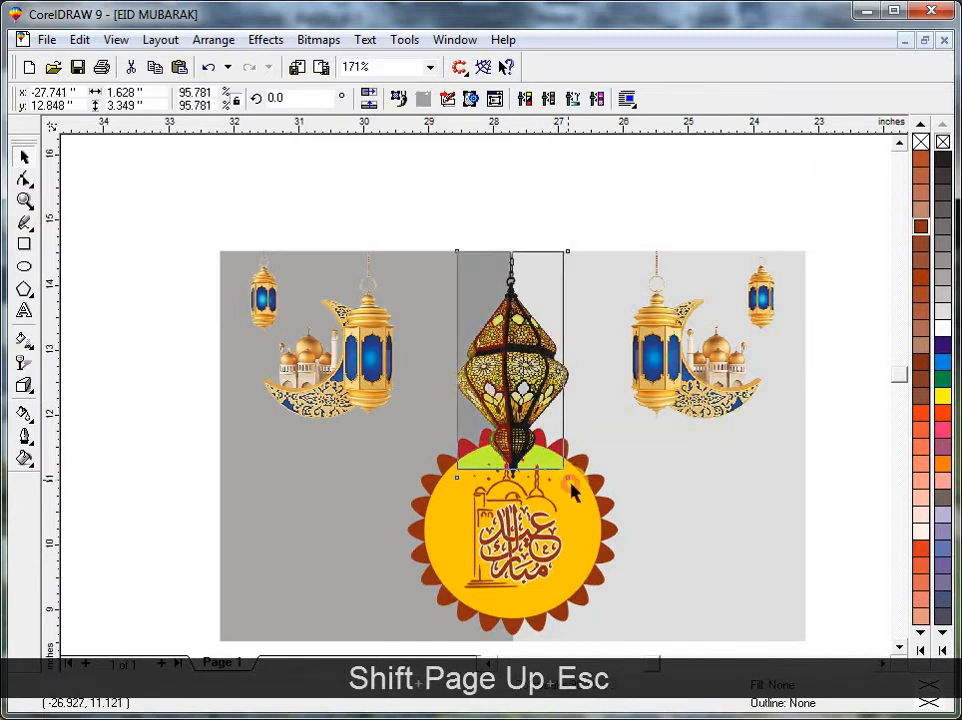
pyautogui.hotkey('ctrl', 'r')
pyautogui.hotkey('ctrl', 'r')
pyautogui.hotkey('ctrl', 'r')
pyautogui.hotkey('ctrl', 'r')
pyautogui.keyDown('shift'); pyautogui.click(654, 551); pyautogui.keyUp('shift')
pyautogui.press('c')
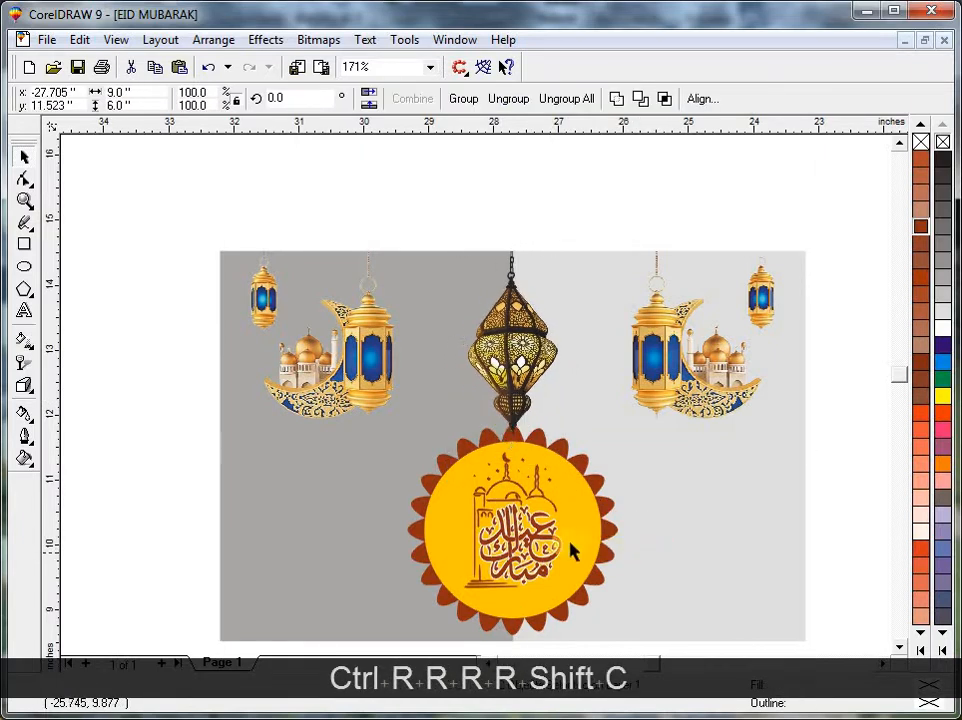
pyautogui.press('Escape')
pyautogui.click(571, 546)
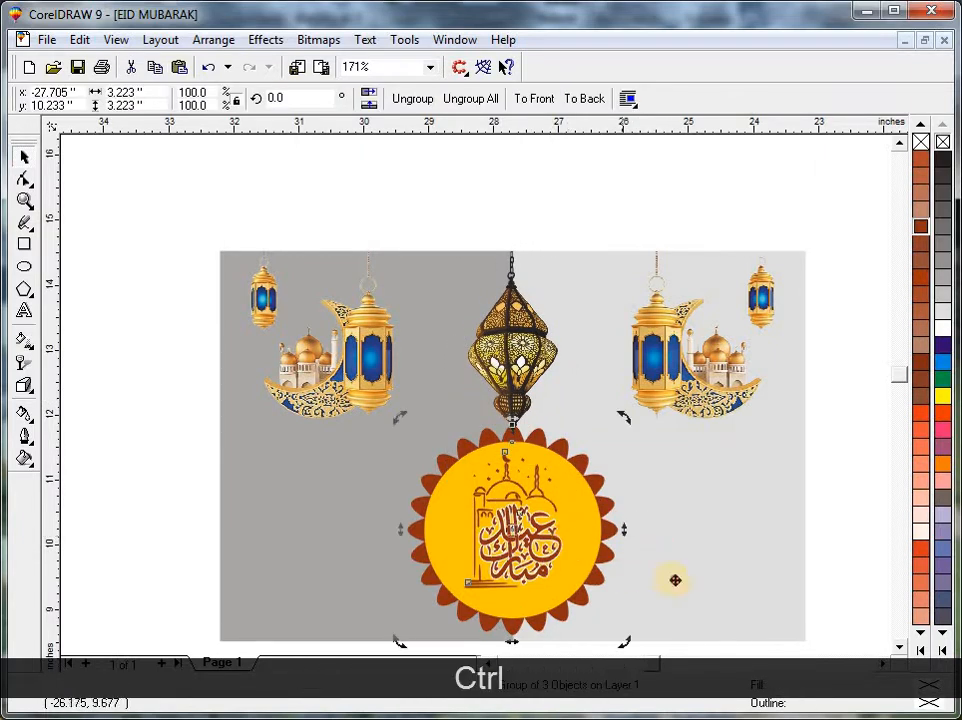
pyautogui.press('Escape')
pyautogui.keyDown('shift'); pyautogui.click(675, 584); pyautogui.keyUp('shift')
pyautogui.press('Escape')
pyautogui.click(596, 532)
pyautogui.press('Escape')
# Enlarge the mirrored lantern and crescent image on the dark grey rectangle slightly, keeping its upper outer corner fixed.
pyautogui.click(340, 386)
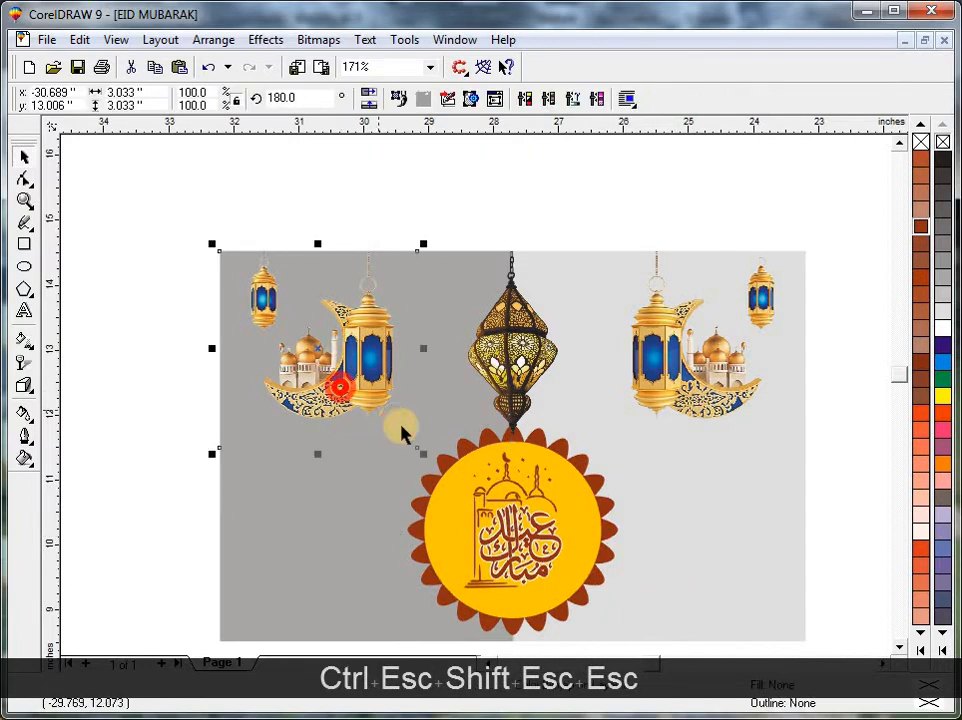
pyautogui.moveTo(430, 452); pyautogui.dragTo(452, 480)
pyautogui.press('Escape')
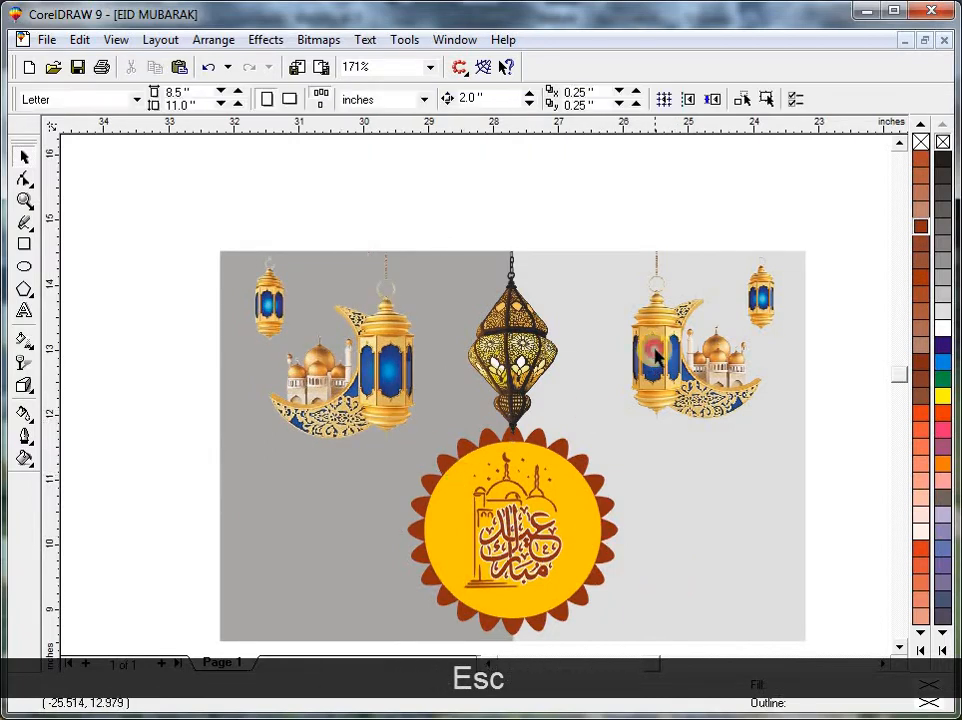
# Enlarge the lantern and crescent image on the light grey side equally and align it with the top and right edges.
pyautogui.click(660, 380)
pyautogui.hotkey('ctrl', 'r')
pyautogui.keyDown('shift'); pyautogui.click(692, 540); pyautogui.keyUp('shift')
pyautogui.press('t')
pyautogui.press('r')
pyautogui.press('Escape')
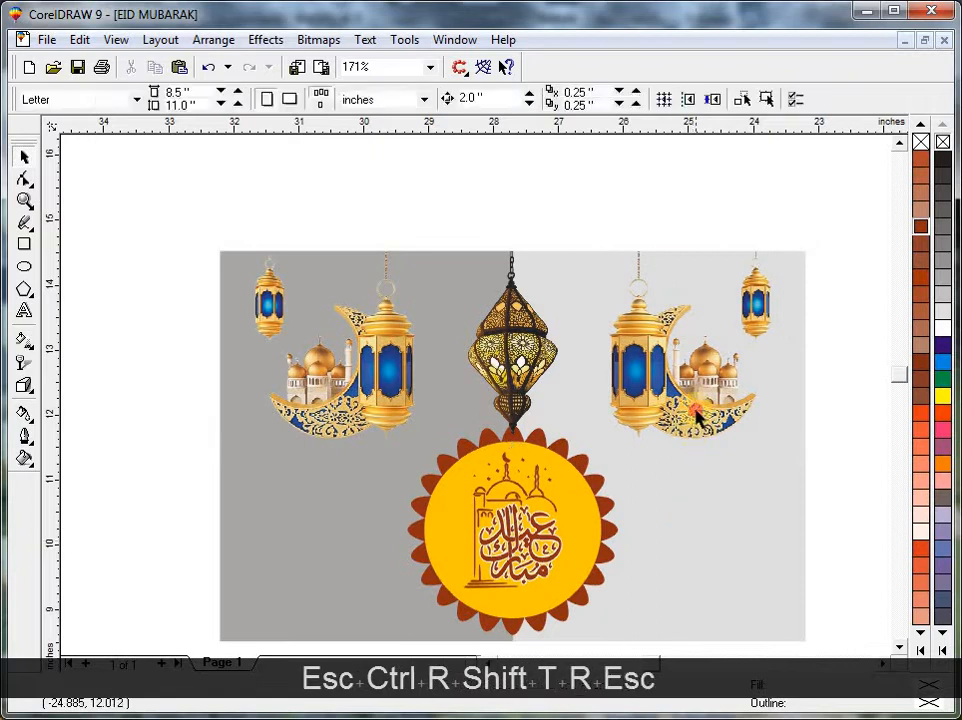
# Place the image of two hugging boys in the lower part of the dark grey rectangle, beside the badge.
pyautogui.press('F3')
pyautogui.press('Escape')
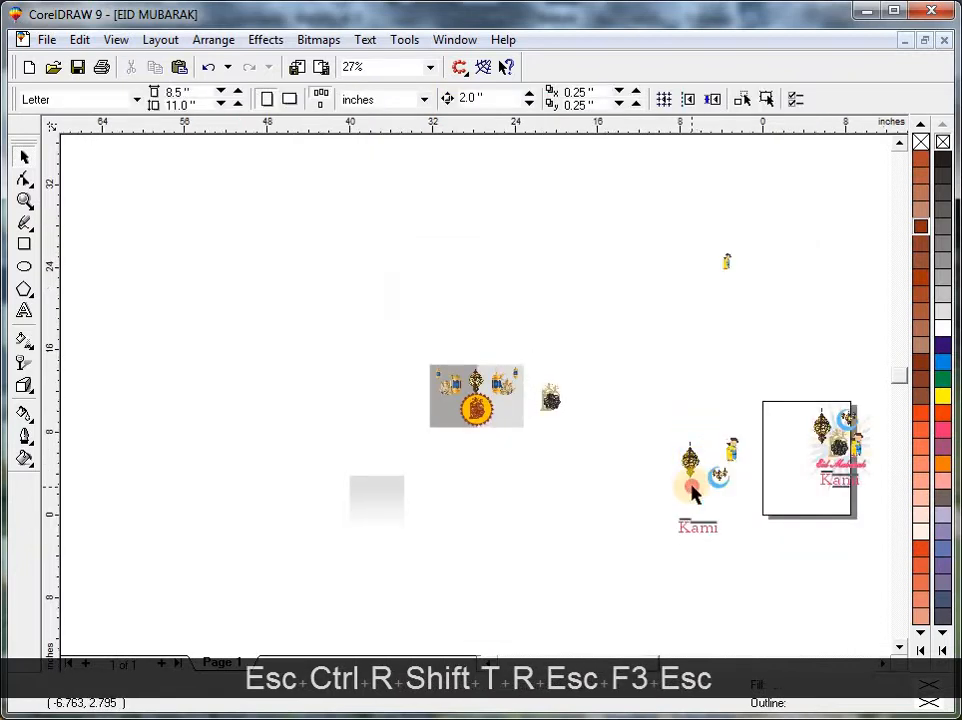
pyautogui.click(719, 481)
pyautogui.moveTo(737, 452); pyautogui.dragTo(429, 423)
pyautogui.press('F2')
pyautogui.moveTo(515, 451); pyautogui.dragTo(374, 365)
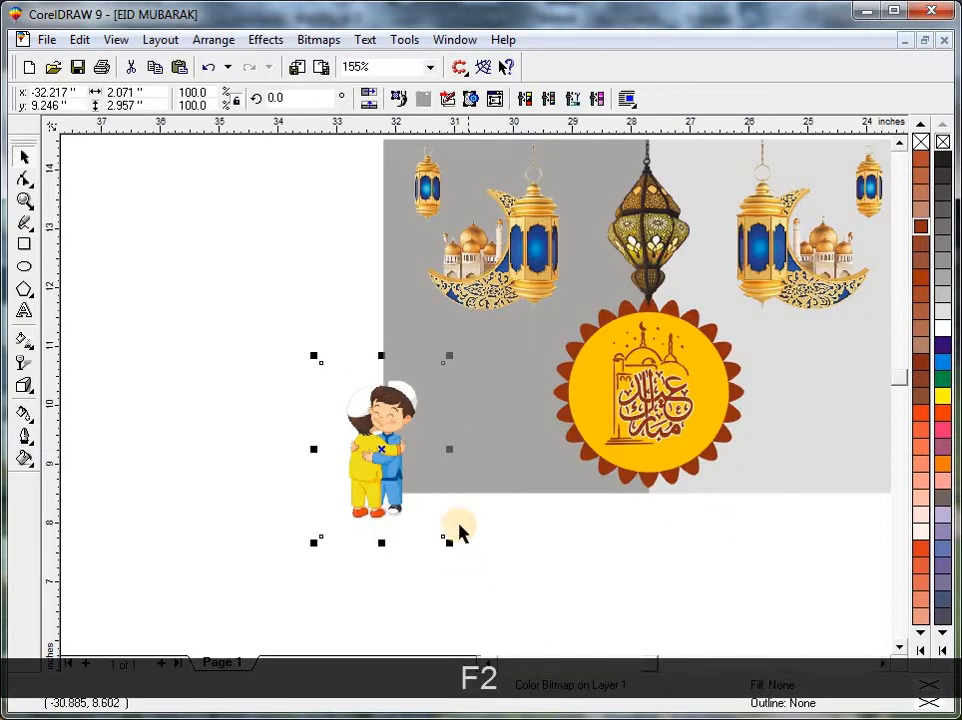
pyautogui.press('Escape')
pyautogui.moveTo(440, 436); pyautogui.dragTo(530, 455)
pyautogui.keyDown('shift'); pyautogui.click(530, 451); pyautogui.keyUp('shift')
# Enlarge the hugging boys image to about 2.29 by 3.27 inches.
pyautogui.press('F3')
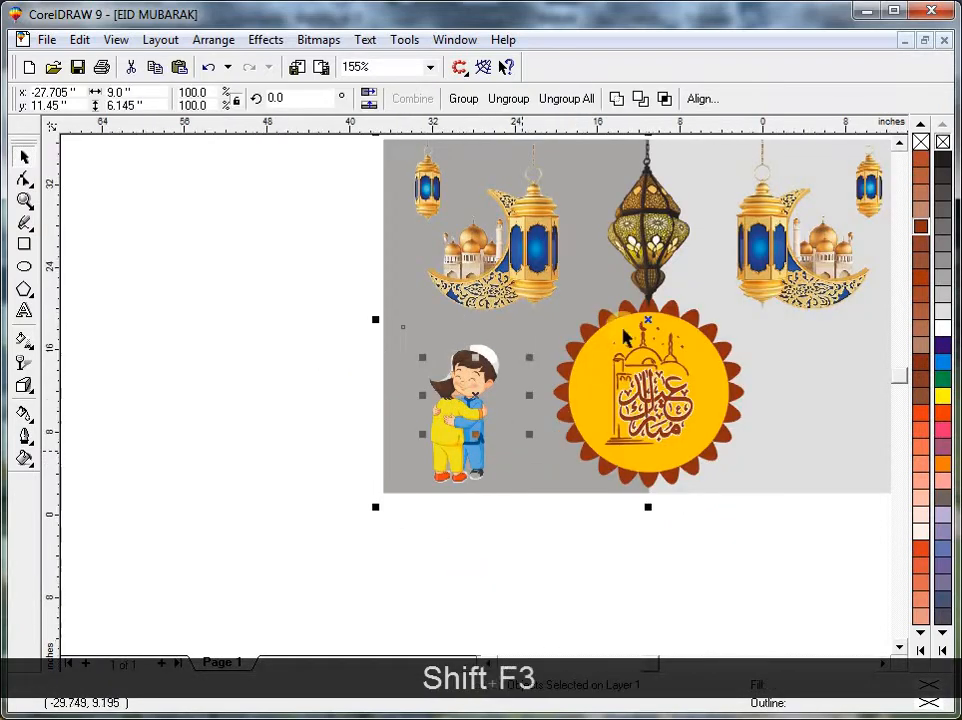
pyautogui.press('Escape')
pyautogui.moveTo(535, 320); pyautogui.dragTo(370, 462)
pyautogui.hotkey('shift', 'F2')
pyautogui.press('Escape')
pyautogui.click(279, 498)
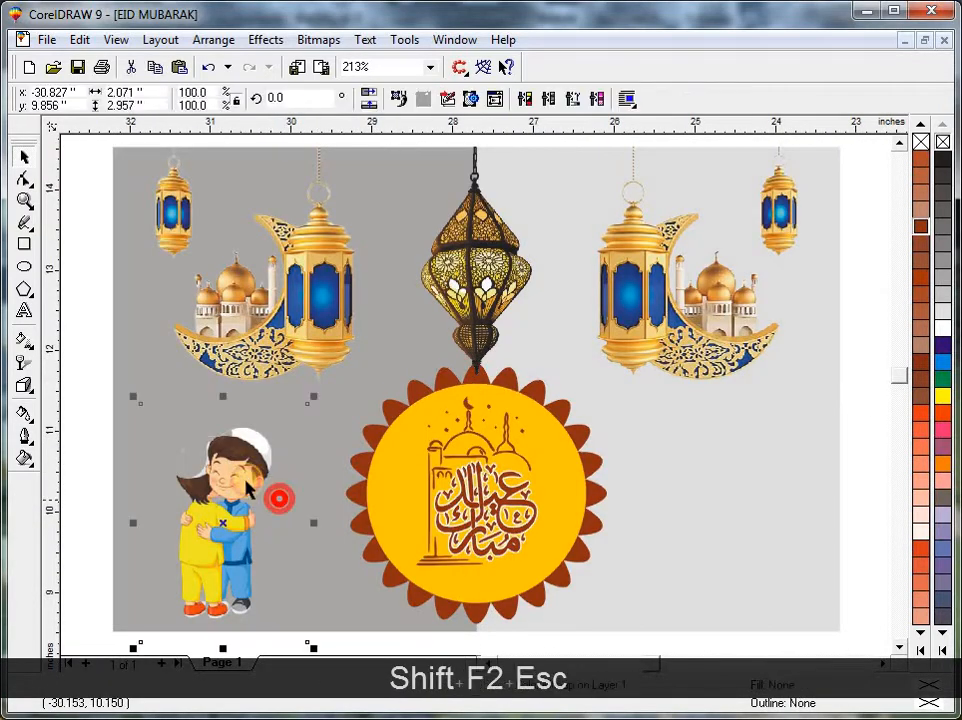
pyautogui.click(243, 470)
pyautogui.press('Escape')
pyautogui.moveTo(315, 398); pyautogui.dragTo(322, 397)
pyautogui.hotkey('ctrl', 'r')
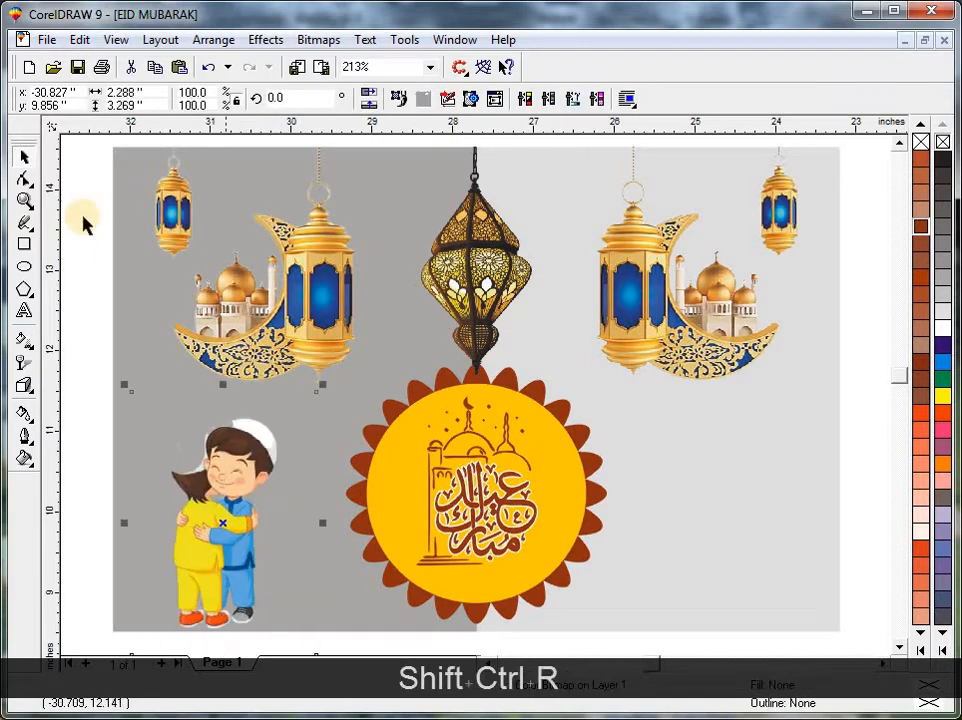
# Crop the empty margins on all four sides of the hugging boys image with the Shape tool.
pyautogui.click(23, 177)
pyautogui.moveTo(378, 332); pyautogui.dragTo(75, 373)
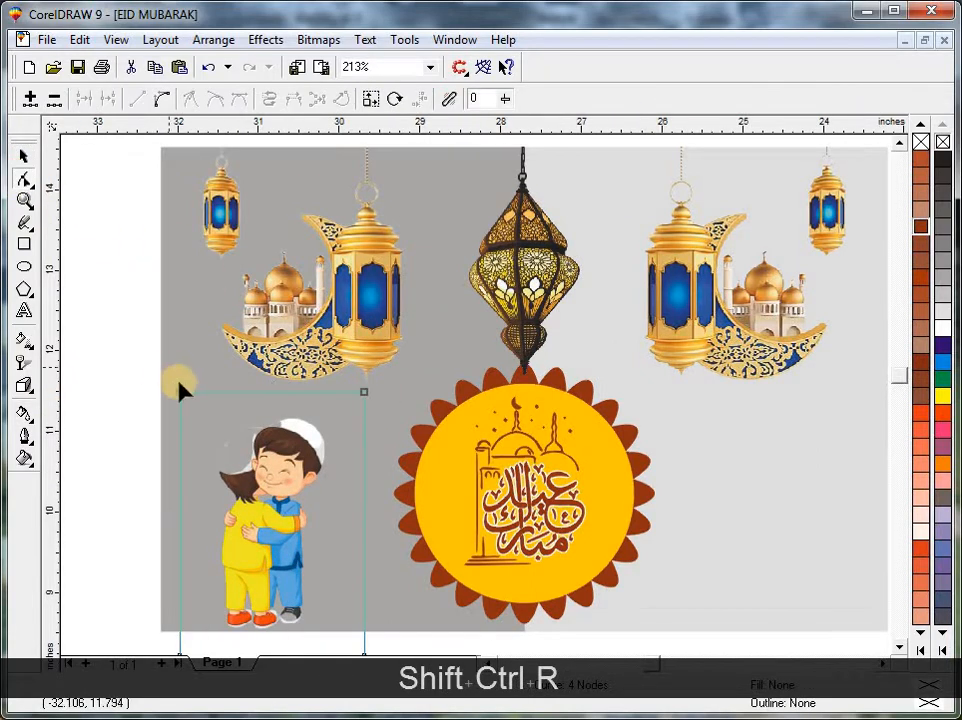
pyautogui.moveTo(180, 392); pyautogui.dragTo(181, 414)
pyautogui.scroll(-1, 225, 381)
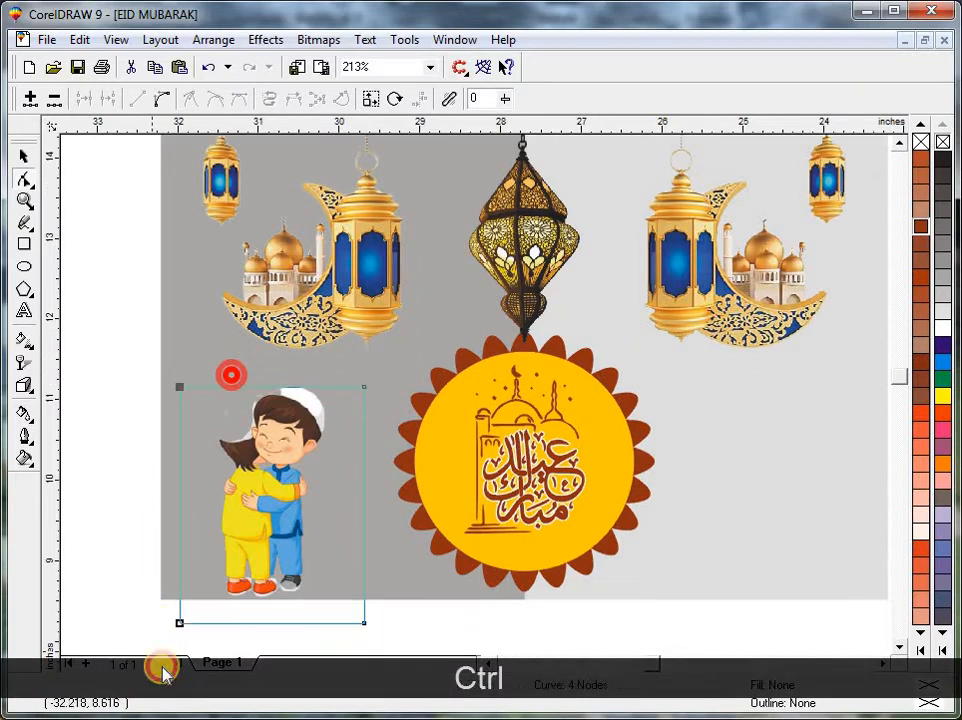
pyautogui.moveTo(180, 622); pyautogui.dragTo(204, 622)
pyautogui.click(131, 576)
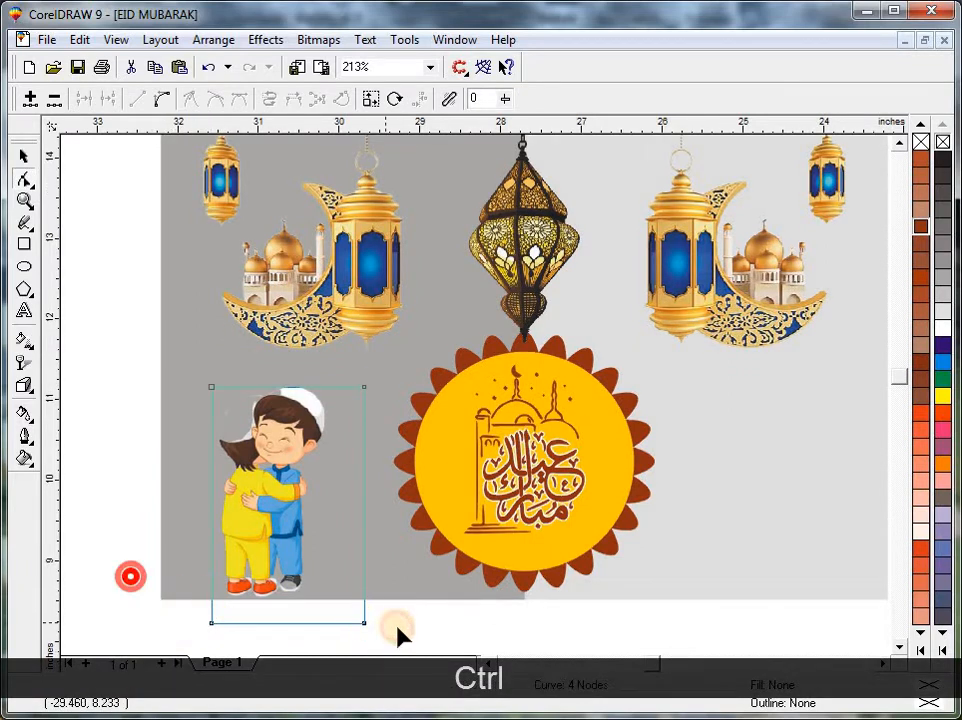
pyautogui.moveTo(364, 624); pyautogui.dragTo(365, 598)
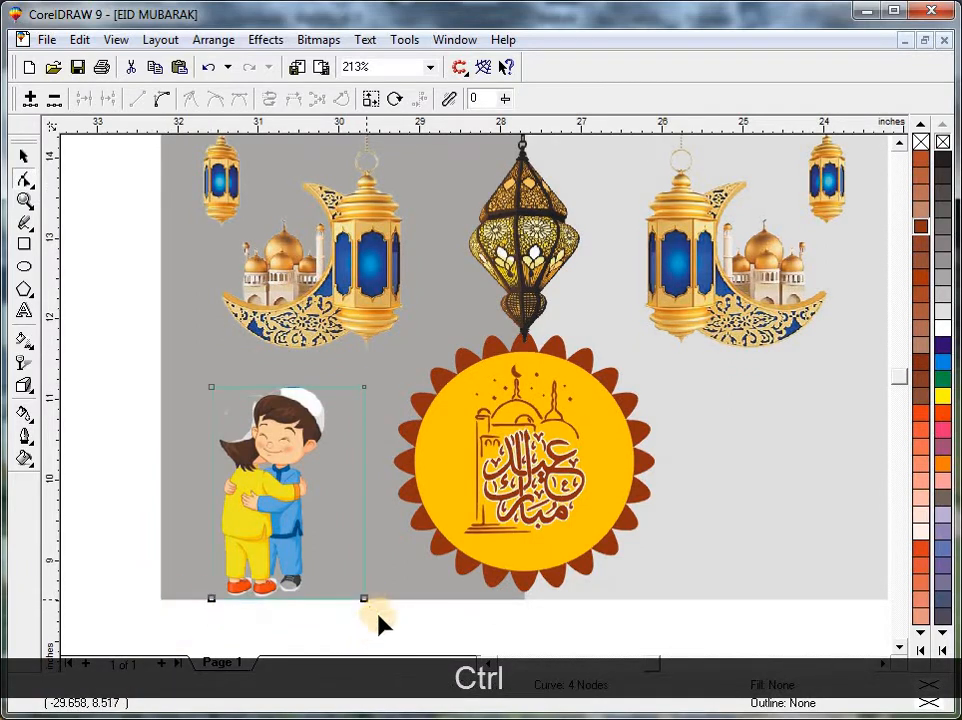
pyautogui.moveTo(365, 386); pyautogui.dragTo(332, 387)
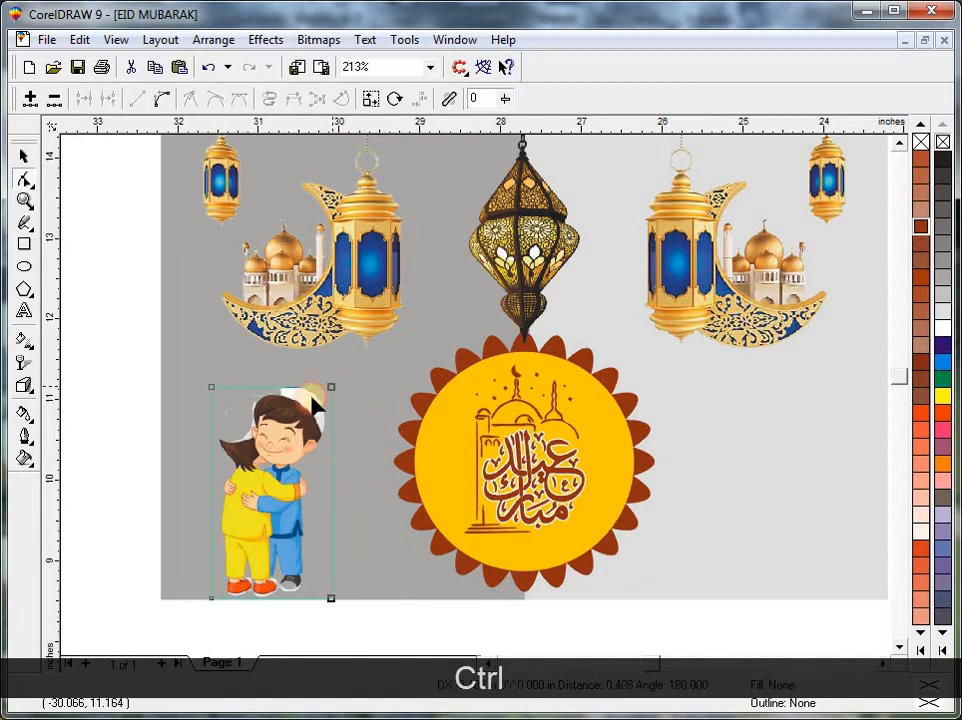
pyautogui.hotkey('ctrl', 'space')
# Move the cropped boys image slightly up and outward, and enlarge it to about 1.61 by 2.90 inches.
pyautogui.moveTo(278, 417); pyautogui.dragTo(268, 404)
pyautogui.moveTo(326, 370); pyautogui.dragTo(328, 361)
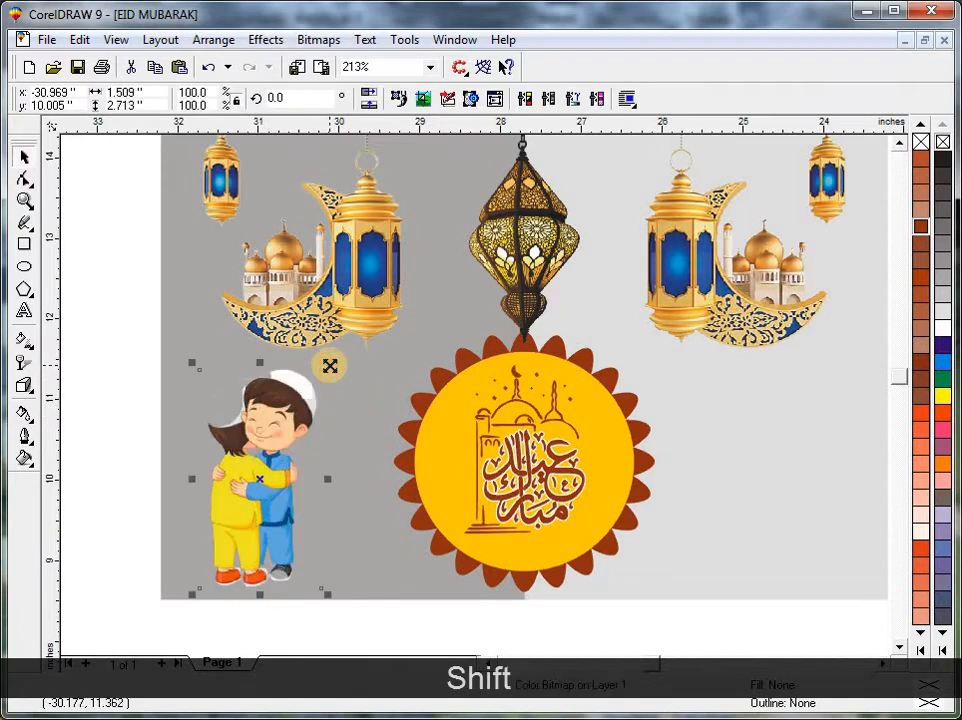
pyautogui.hotkey('ctrl', 'r')
pyautogui.hotkey('ctrl', 'r')
pyautogui.press('Escape')
pyautogui.press('Escape')
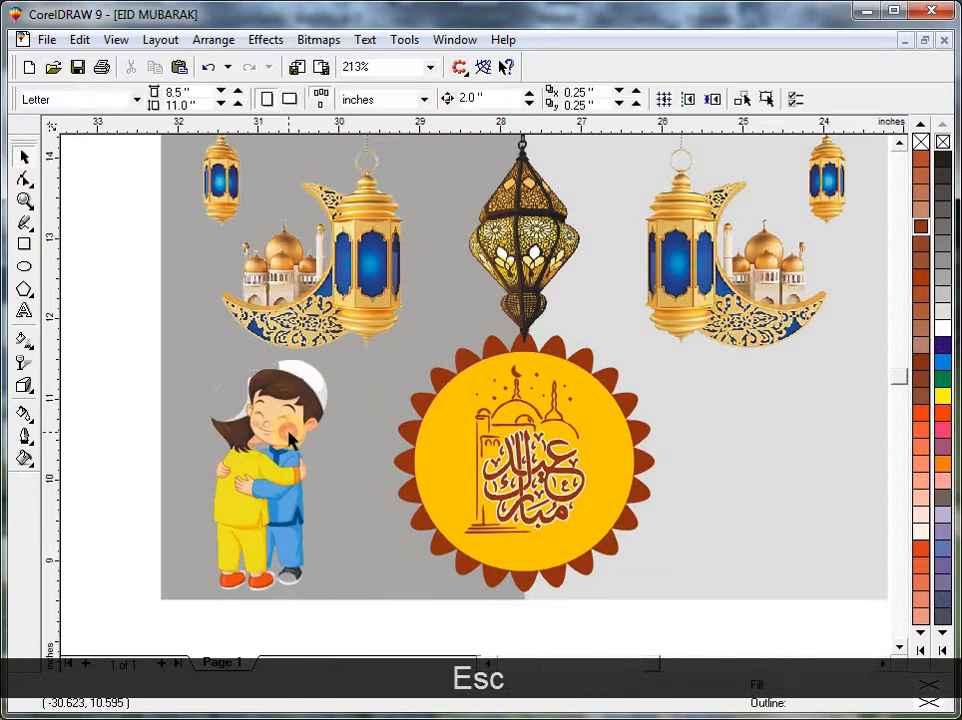
pyautogui.press('Escape')
pyautogui.click(272, 445)
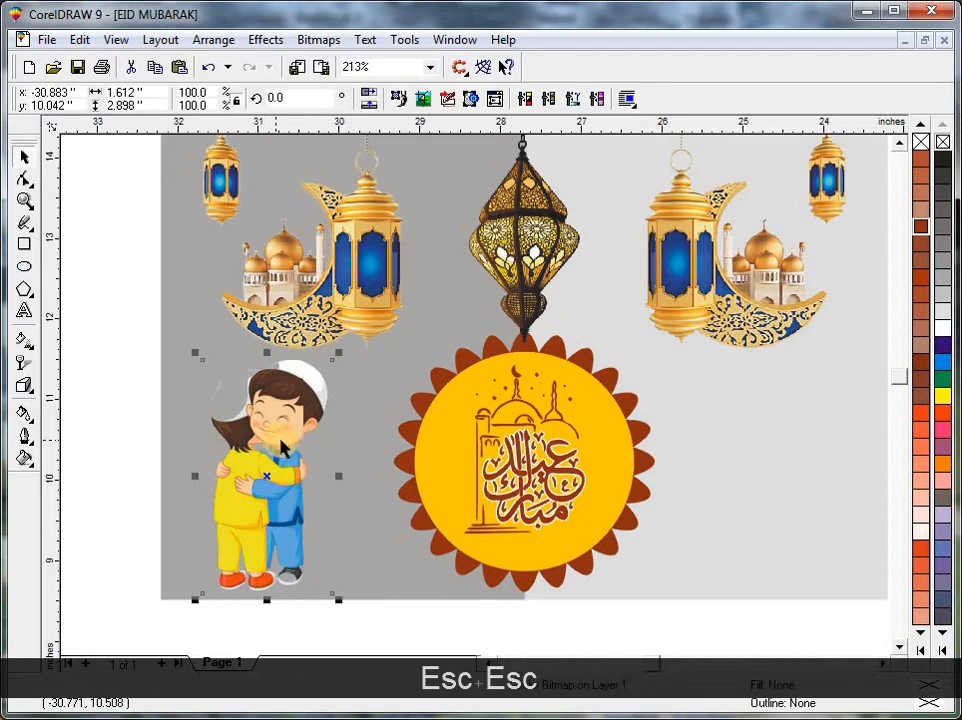
pyautogui.press('Escape')
pyautogui.keyDown('ctrl'); pyautogui.click(369, 569); pyautogui.keyUp('ctrl')
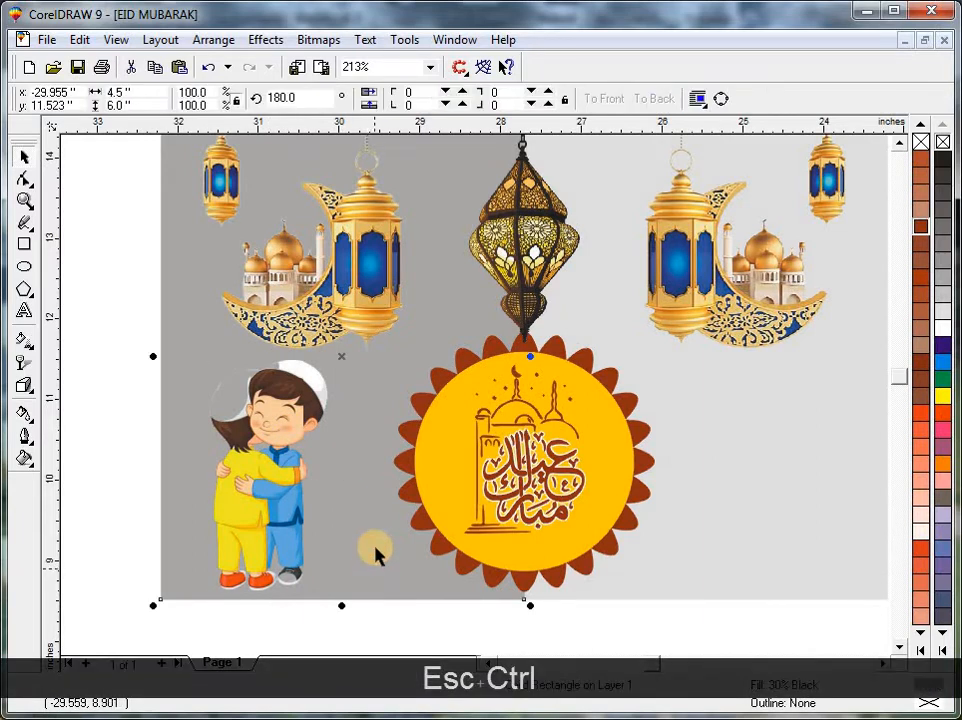
# Bring the Kami Graphics logo group over from the page and place it just below the grey background rectangles.
pyautogui.press('F3')
pyautogui.press('Escape')
pyautogui.click(625, 483)
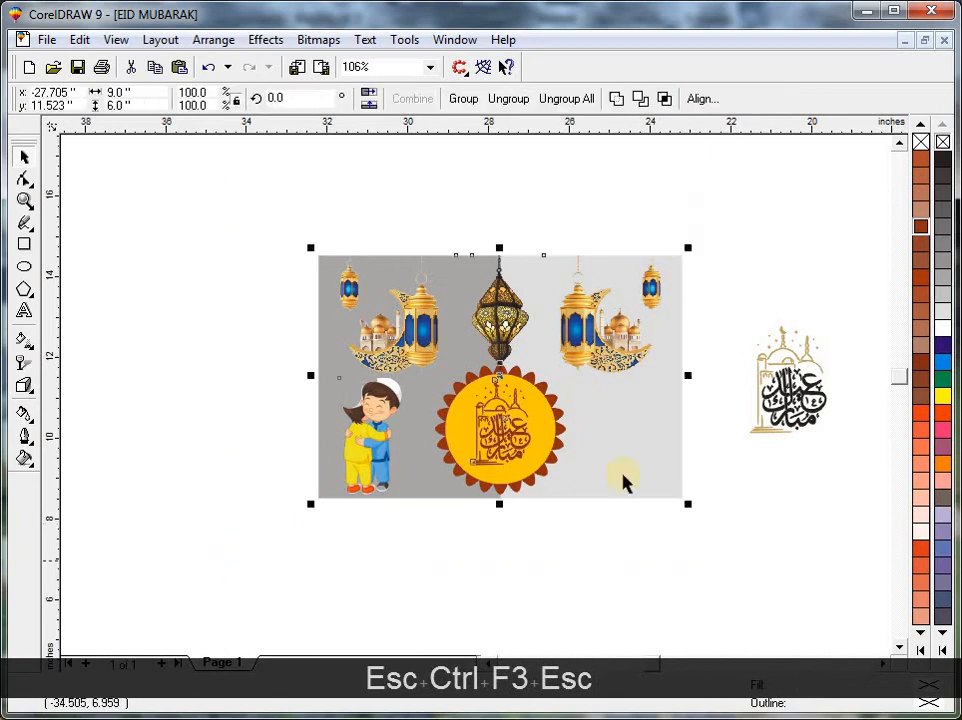
pyautogui.press('F3')
pyautogui.press('F3')
pyautogui.press('Escape')
pyautogui.moveTo(698, 520); pyautogui.dragTo(460, 447)
# Group the blue crescent with its hanging lanterns and place the group in the lower part of the light grey rectangle.
pyautogui.press('F2')
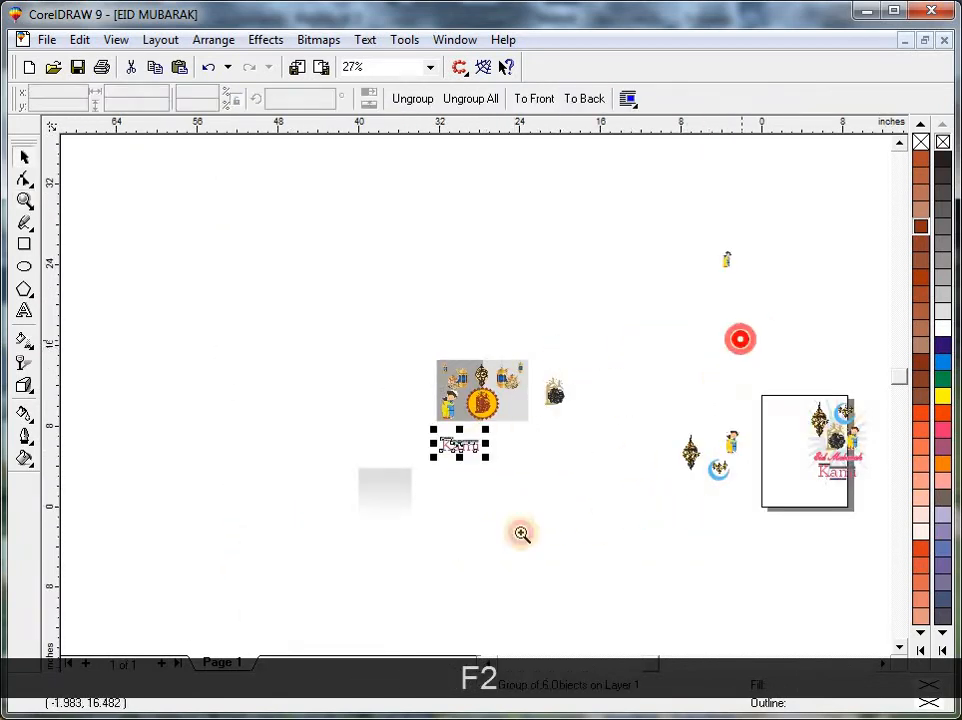
pyautogui.moveTo(740, 339); pyautogui.dragTo(460, 565)
pyautogui.press('Escape')
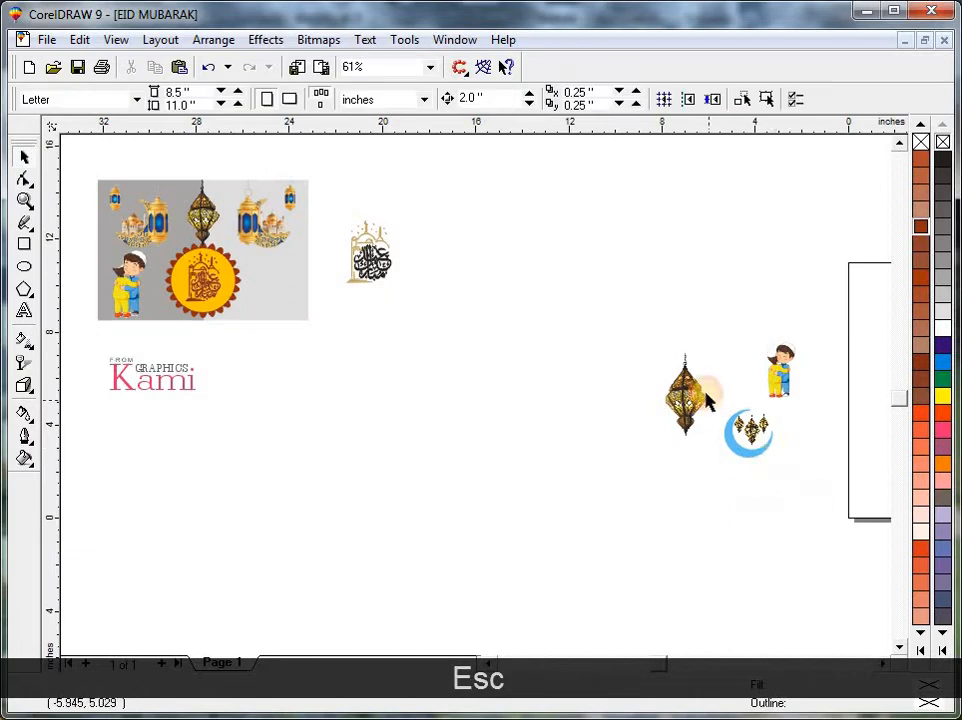
pyautogui.moveTo(706, 400); pyautogui.dragTo(268, 300)
pyautogui.hotkey('ctrl', 'g')
pyautogui.keyDown('shift'); pyautogui.click(248, 316); pyautogui.keyUp('shift')
pyautogui.hotkey('shift', 'F2')
pyautogui.press('Escape')
# Fill the crescent with black and shift the crescent and lanterns group slightly toward the badge.
pyautogui.click(667, 560)
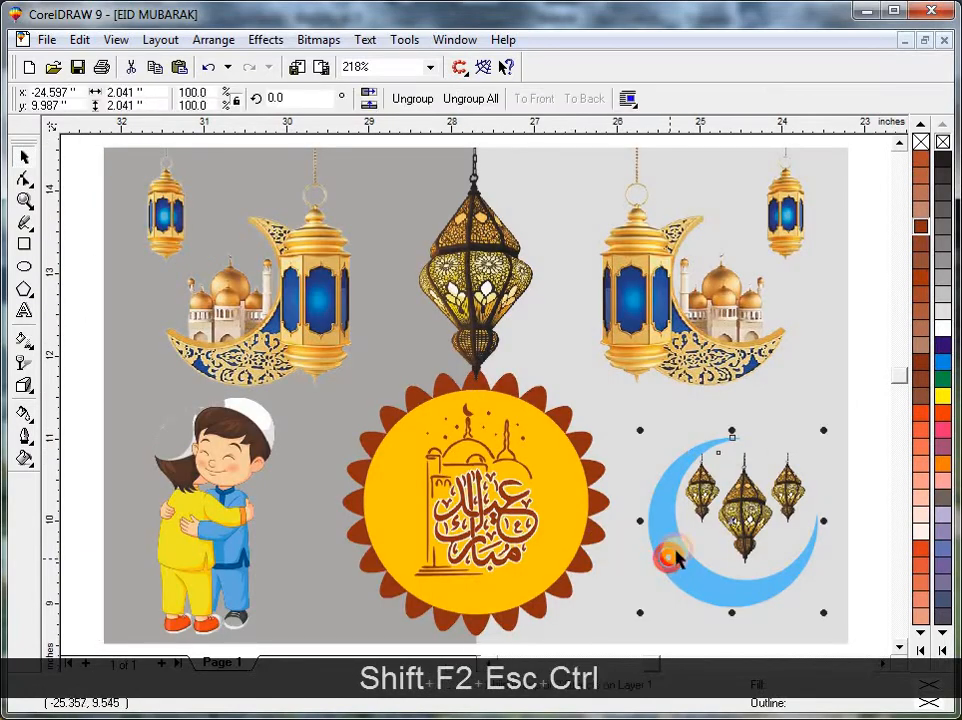
pyautogui.click(944, 160)
pyautogui.press('Escape')
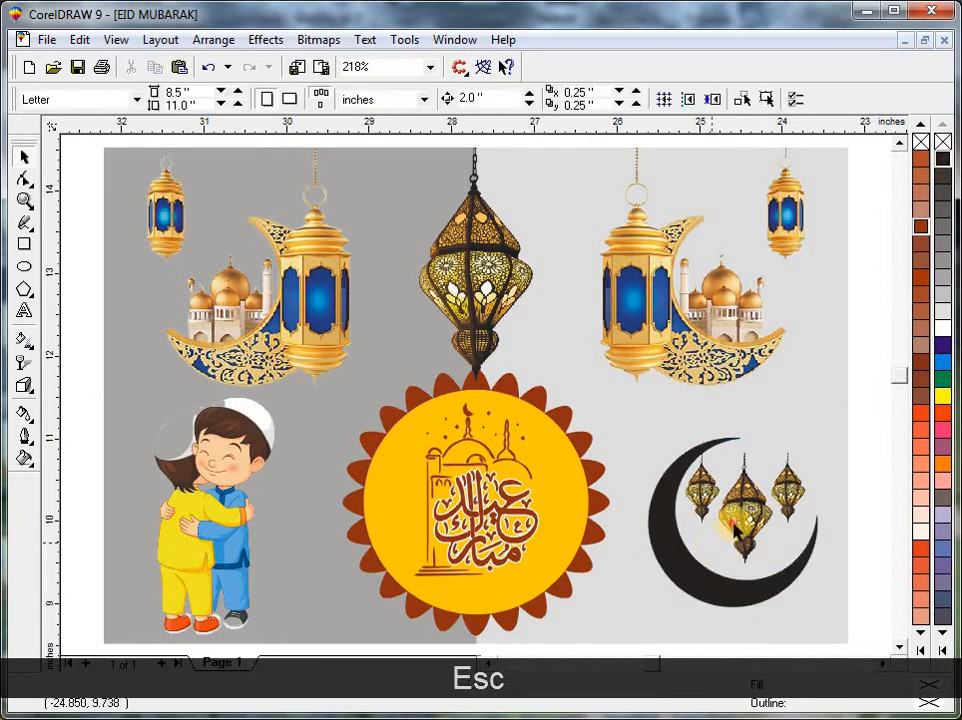
pyautogui.click(745, 520)
pyautogui.moveTo(749, 523); pyautogui.dragTo(735, 525)
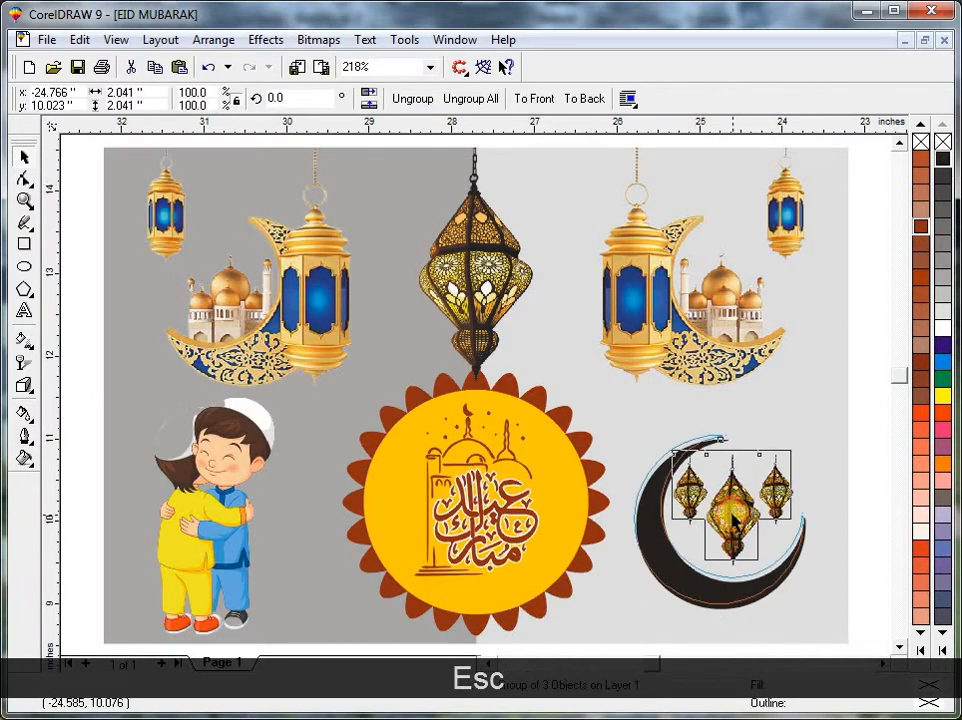
pyautogui.press('Escape')
pyautogui.click(514, 507)
pyautogui.click(487, 330)
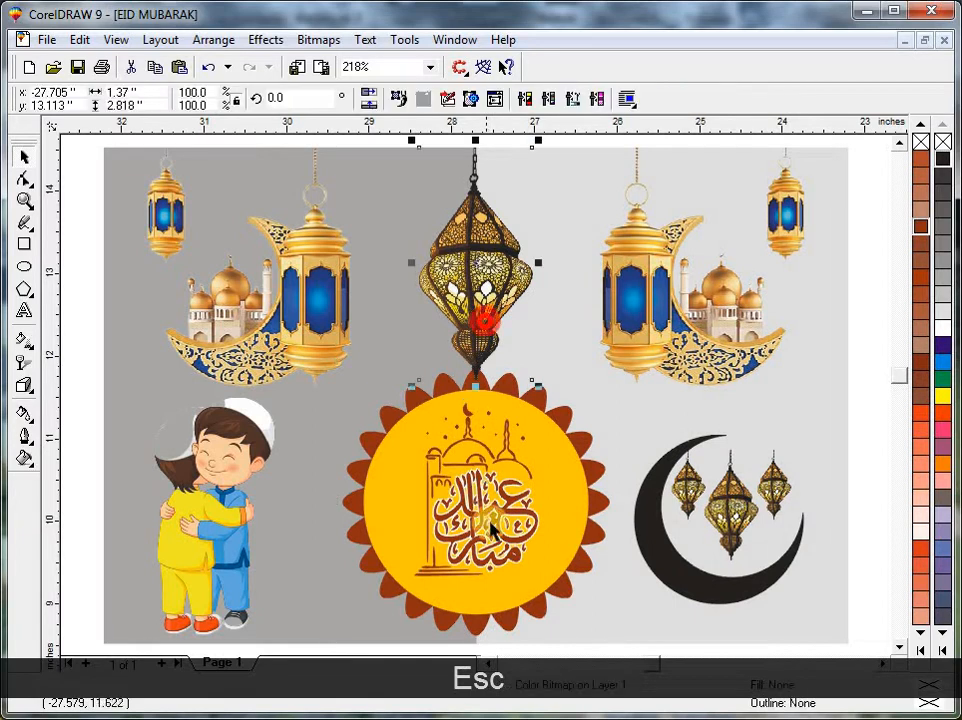
pyautogui.click(250, 487)
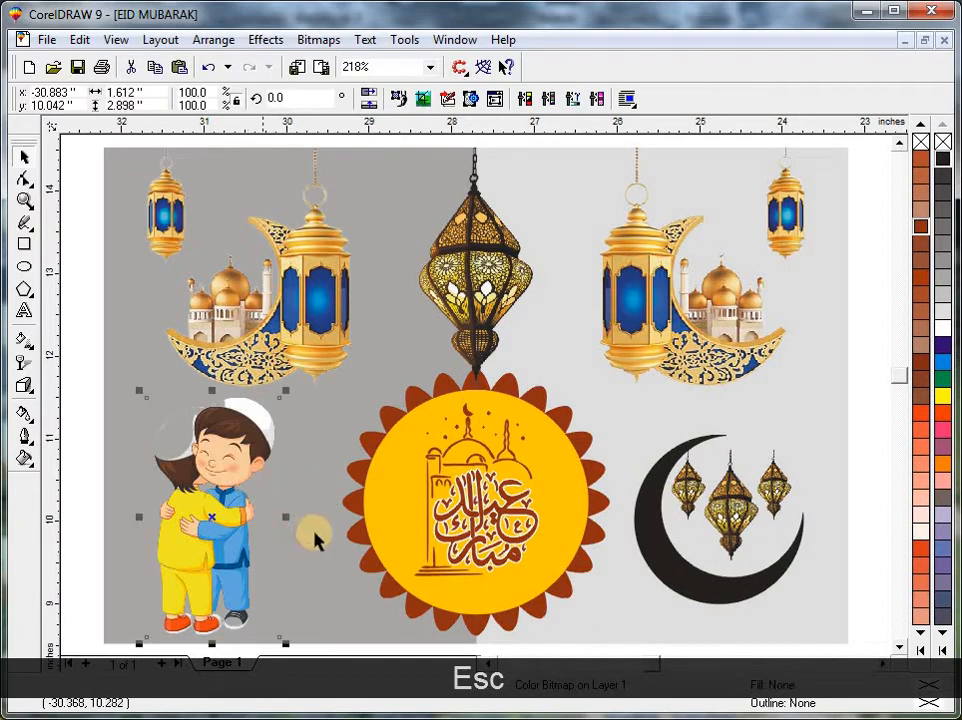
# Move the hugging boys image close to the badge, just below the dark side's lantern and crescent image.
pyautogui.press('F3')
pyautogui.press('Escape')
pyautogui.click(421, 633)
pyautogui.press('Escape')
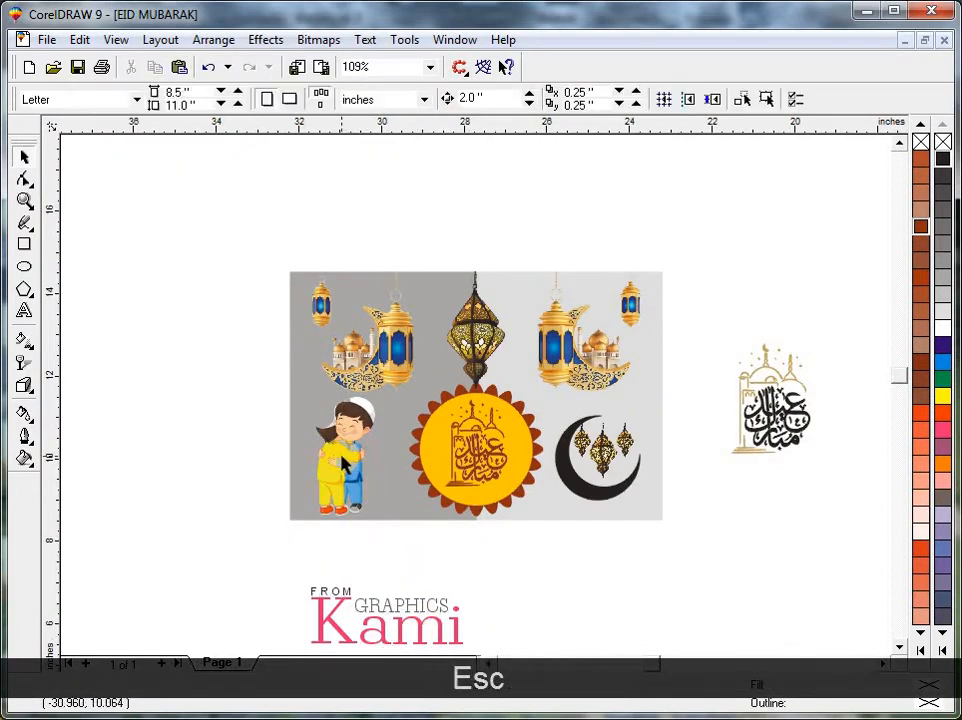
pyautogui.moveTo(341, 456); pyautogui.dragTo(384, 458)
pyautogui.press('Escape')
pyautogui.click(384, 458)
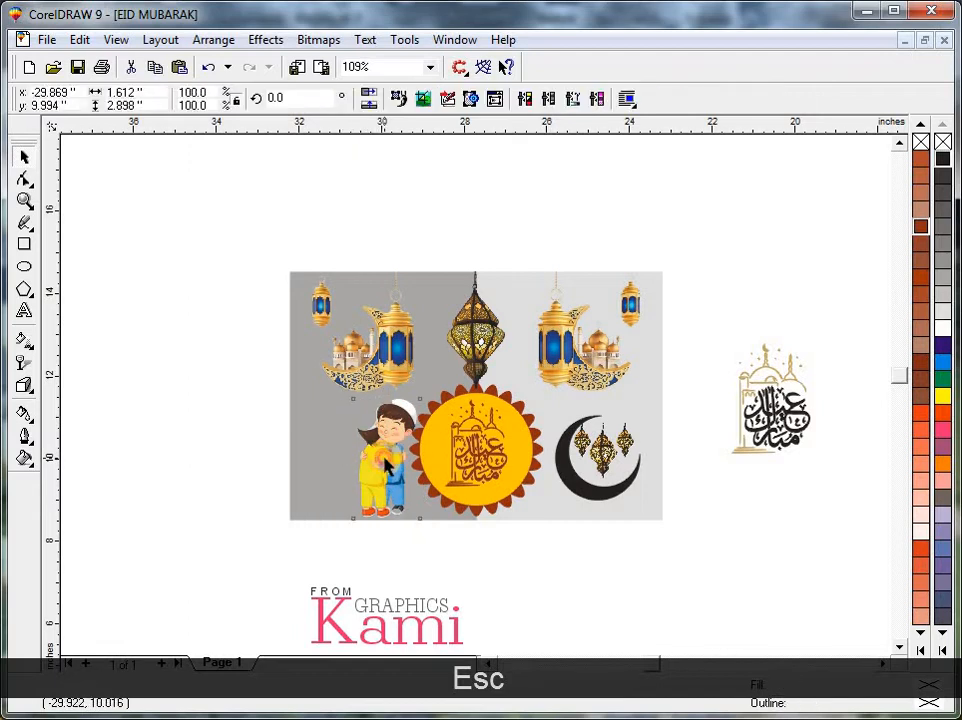
pyautogui.press('Escape')
pyautogui.click(382, 462)
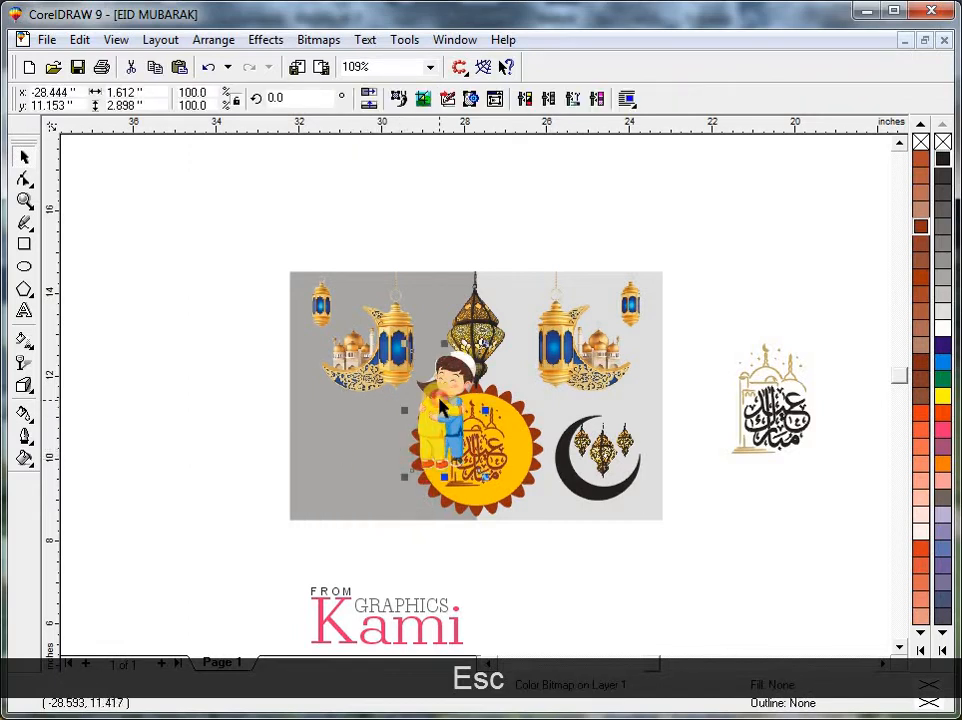
pyautogui.moveTo(440, 398); pyautogui.dragTo(380, 448)
pyautogui.press('Escape')
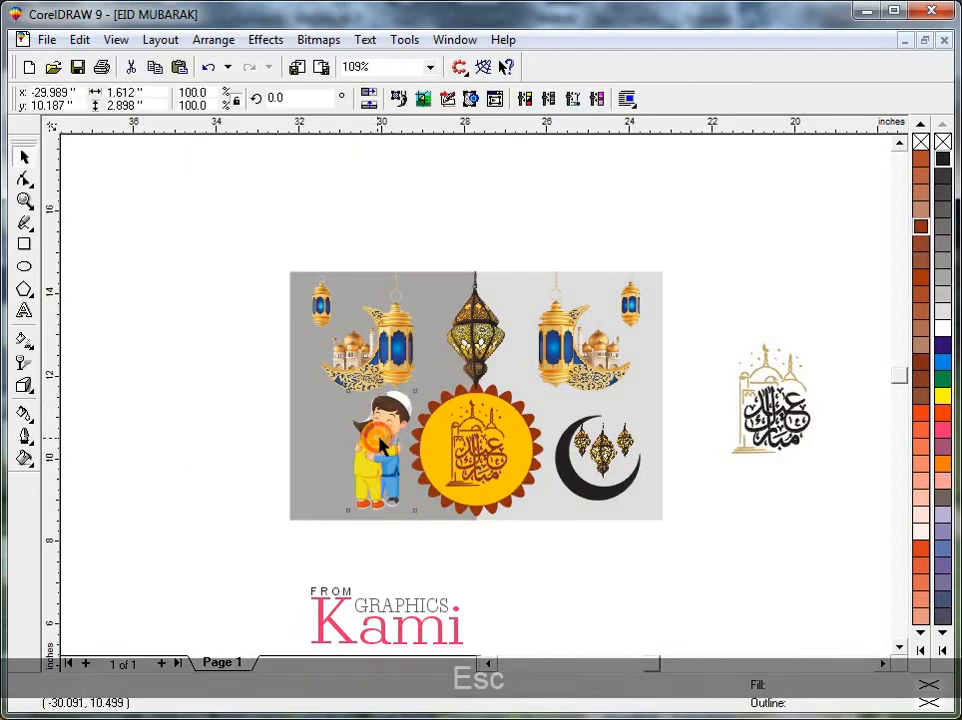
# Shrink the Kami Graphics logo to about 2.08 by 0.78 inches and rotate it 90 degrees.
pyautogui.click(404, 612)
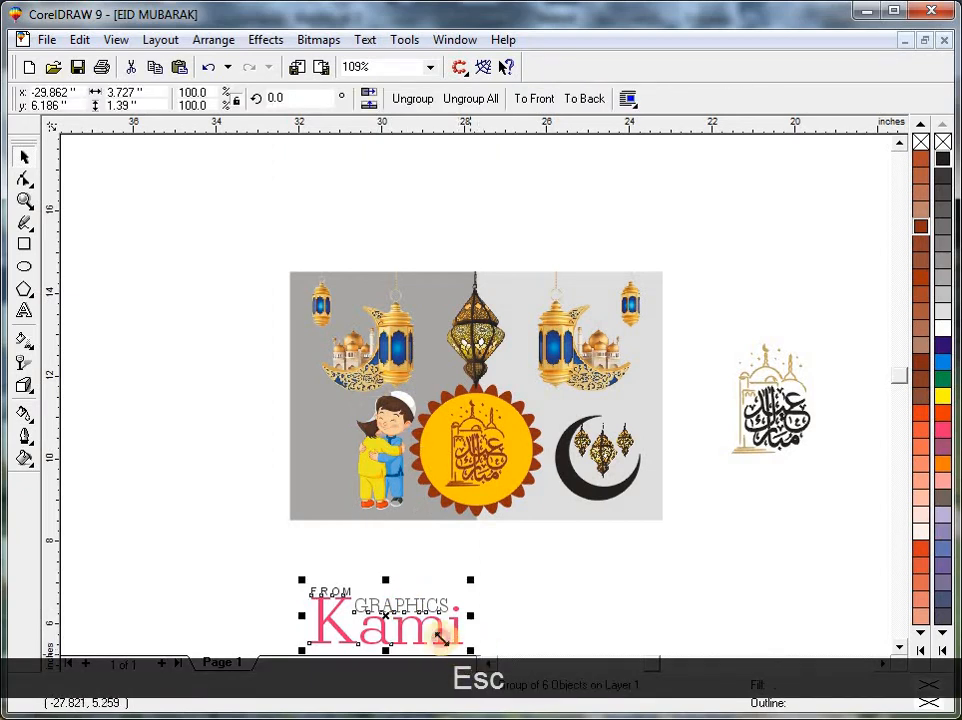
pyautogui.moveTo(440, 637); pyautogui.dragTo(387, 541)
pyautogui.click(354, 584)
pyautogui.click(390, 618)
pyautogui.click(390, 618)
pyautogui.click(462, 591)
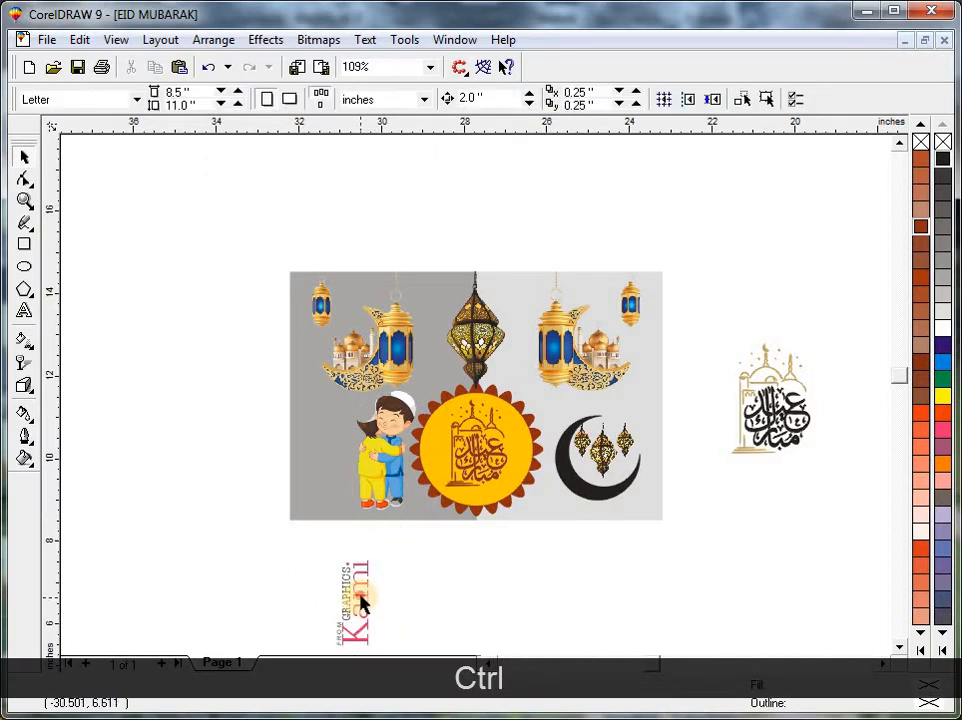
# Place the rotated logo between the dark grey rectangle's outer edge and the boys, and enlarge it slightly.
pyautogui.moveTo(362, 601); pyautogui.dragTo(330, 462)
pyautogui.press('F2')
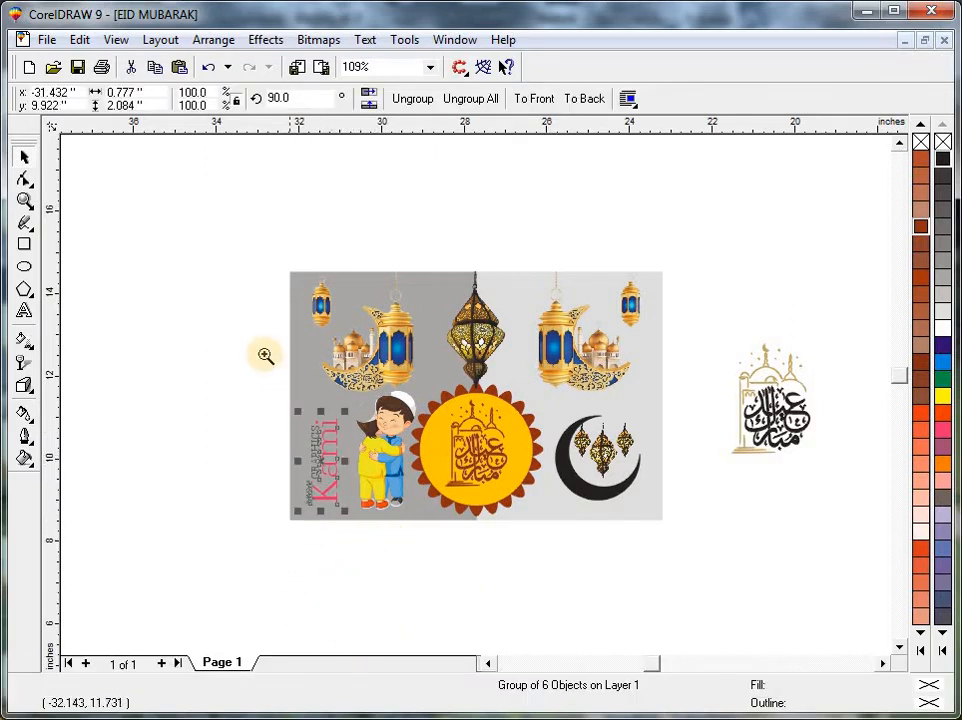
pyautogui.moveTo(221, 339); pyautogui.dragTo(477, 531)
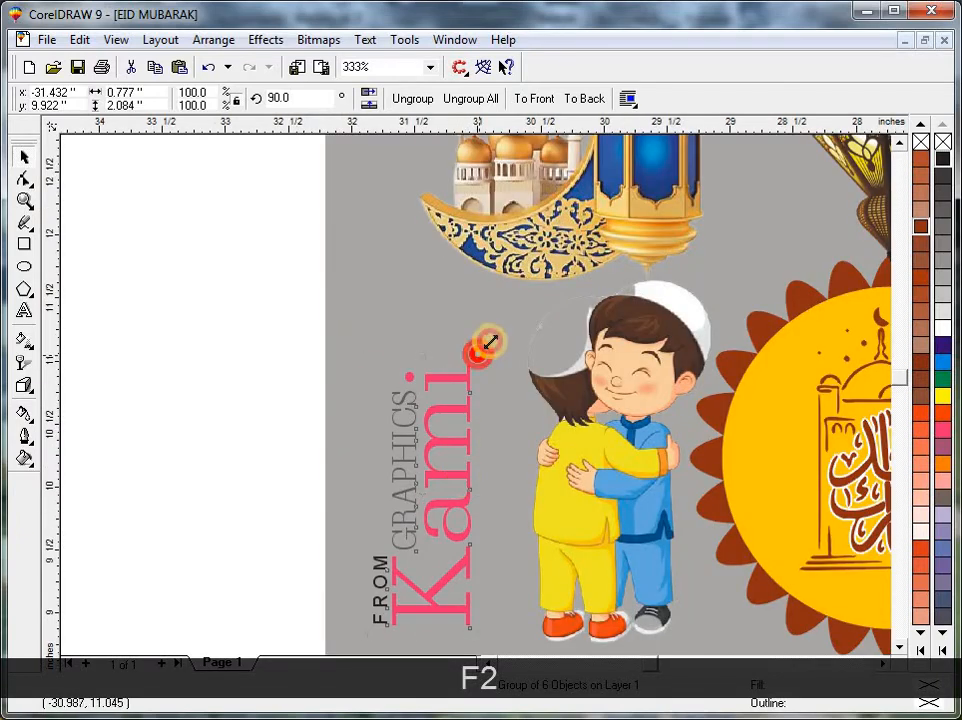
pyautogui.moveTo(493, 343); pyautogui.dragTo(492, 342)
pyautogui.press('Escape')
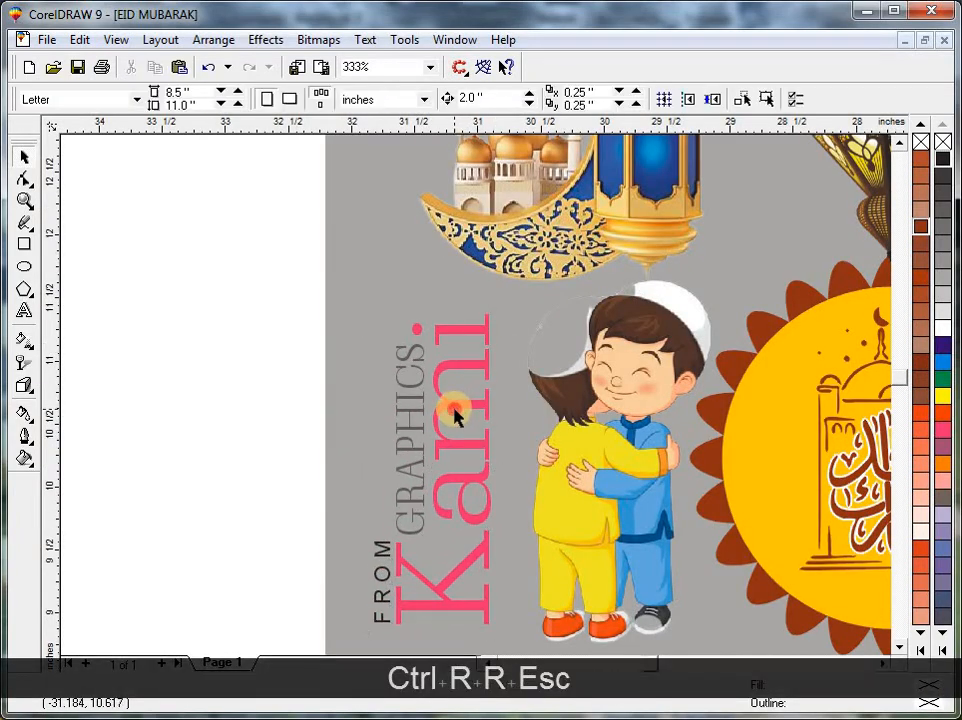
pyautogui.press('F3')
pyautogui.press('F2')
pyautogui.moveTo(206, 348); pyautogui.dragTo(477, 563)
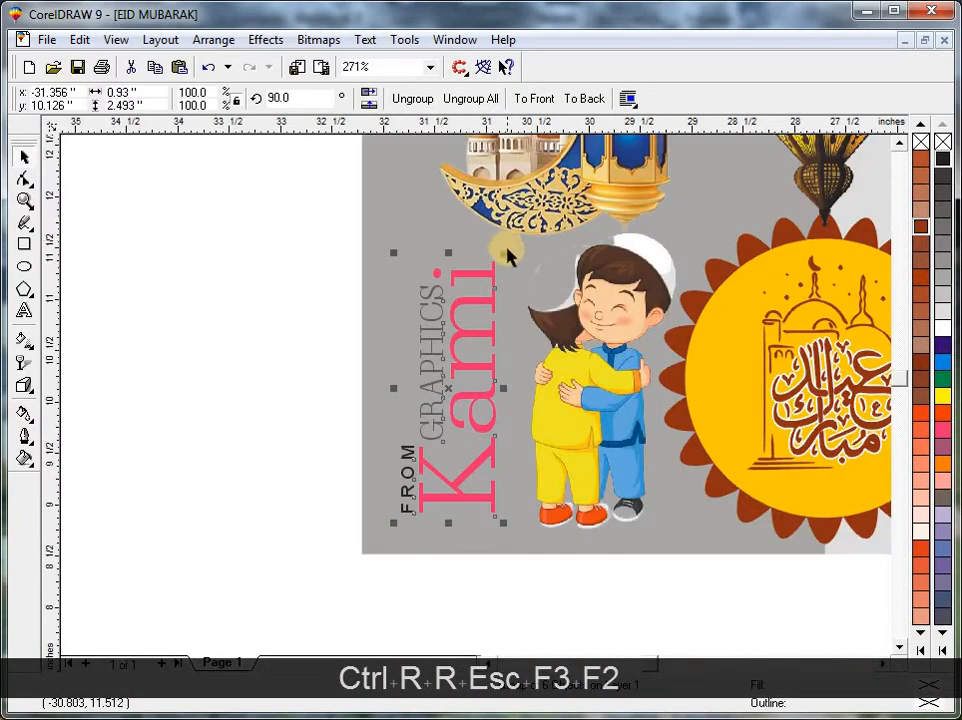
# Draw a rectangle about 1.16 by 2.92 inches around the logo, centred horizontally on it and aligned to the background's lower edge.
pyautogui.click(25, 244)
pyautogui.press('Escape')
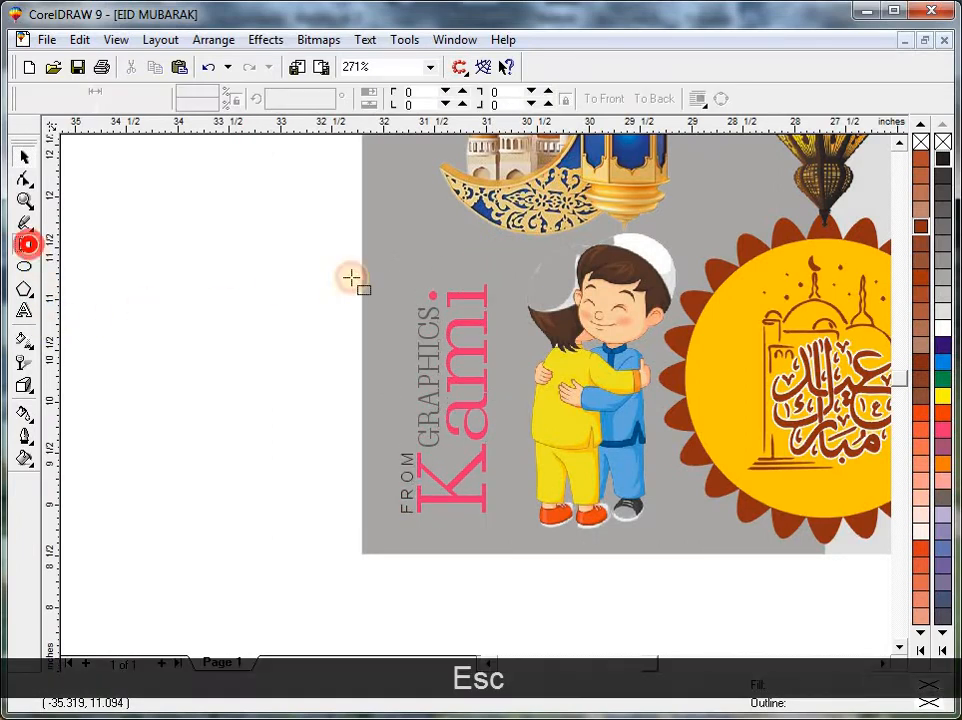
pyautogui.moveTo(376, 250); pyautogui.dragTo(497, 551)
pyautogui.hotkey('ctrl', 'space')
pyautogui.keyDown('shift'); pyautogui.click(485, 497); pyautogui.keyUp('shift')
pyautogui.press('c')
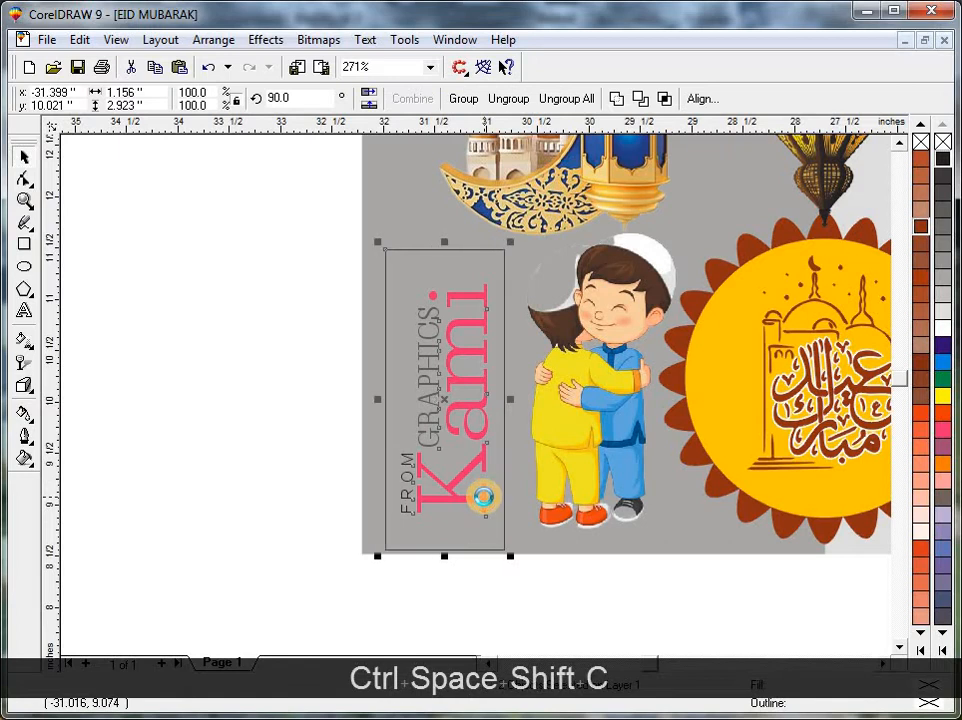
pyautogui.press('b')
pyautogui.keyDown('shift'); pyautogui.click(483, 497); pyautogui.keyUp('shift')
pyautogui.keyDown('shift'); pyautogui.click(515, 552); pyautogui.keyUp('shift')
pyautogui.press('b')
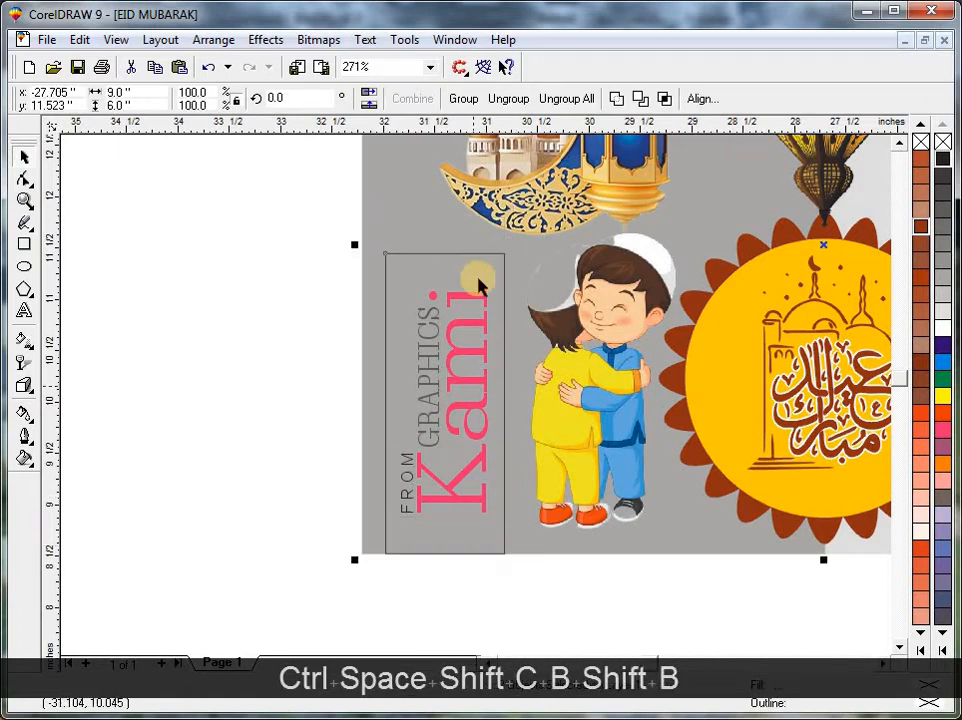
pyautogui.press('Escape')
# Apply a vertical linear fountain transparency at the upper edge of the logo's rectangle and fill the rectangle with white.
pyautogui.click(487, 256)
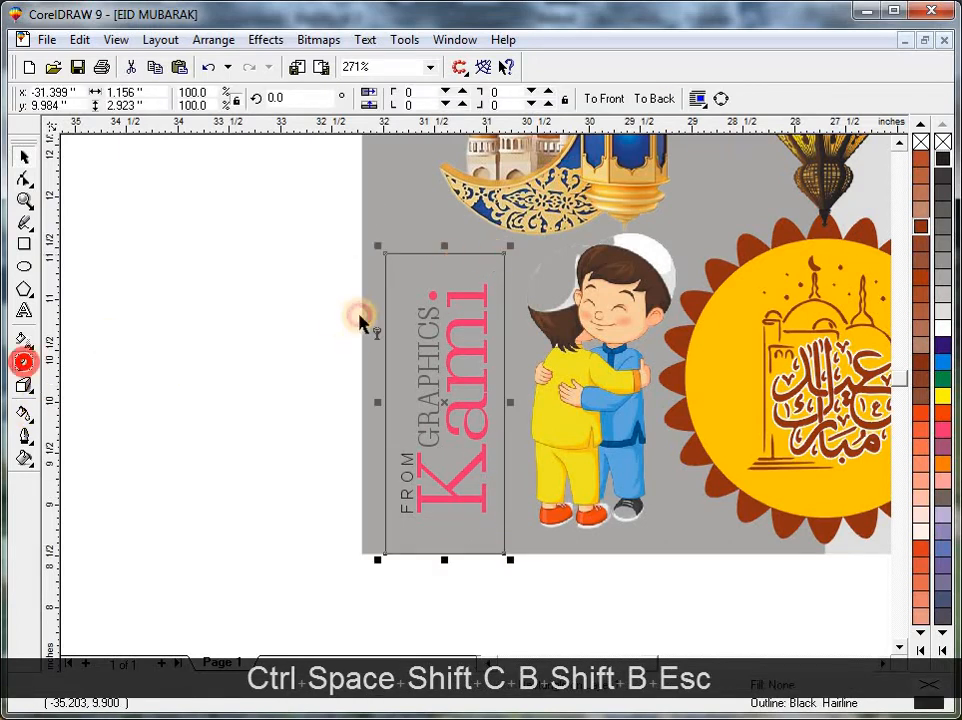
pyautogui.moveTo(404, 278); pyautogui.dragTo(404, 254)
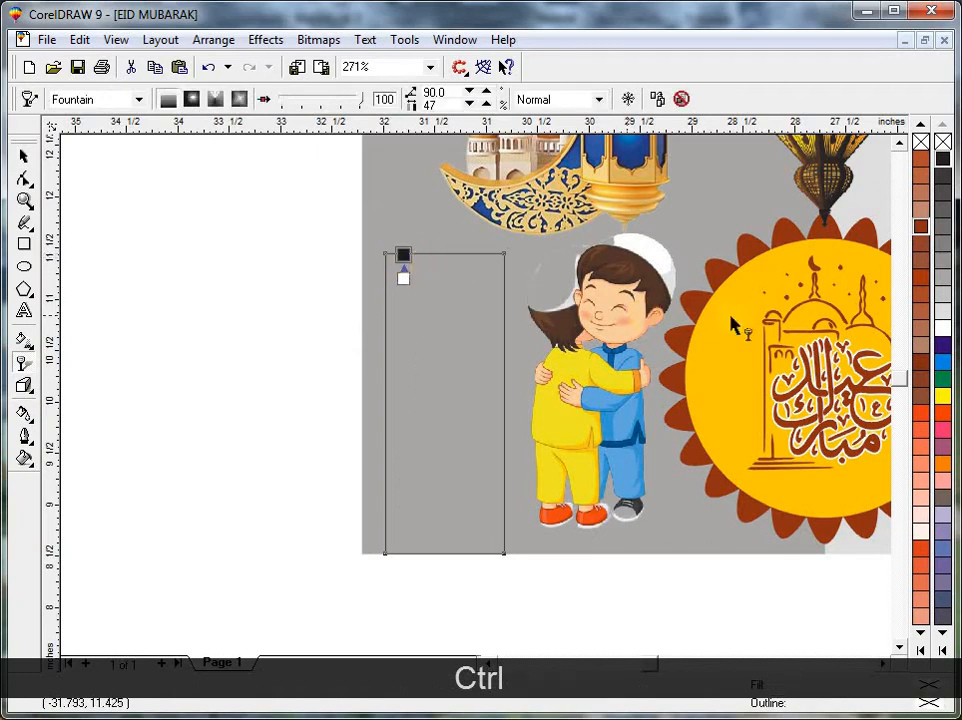
pyautogui.hotkey('ctrl', 'space')
pyautogui.click(943, 325)
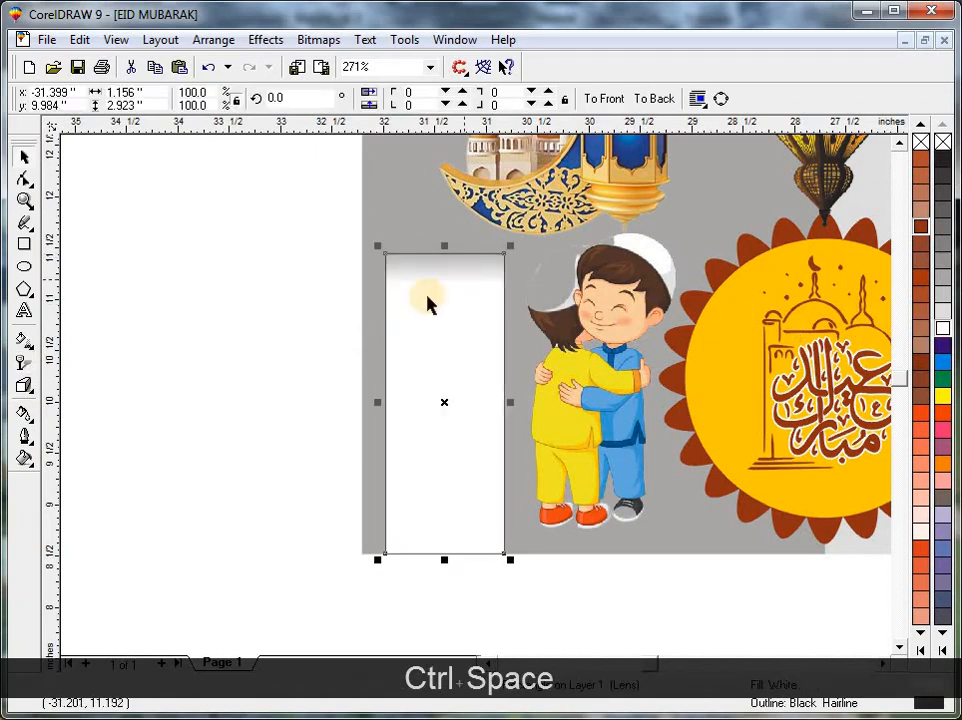
# Extend the transparency fade farther down the white rectangle and remove the rectangle's outline.
pyautogui.press('space')
pyautogui.moveTo(402, 275); pyautogui.dragTo(403, 315)
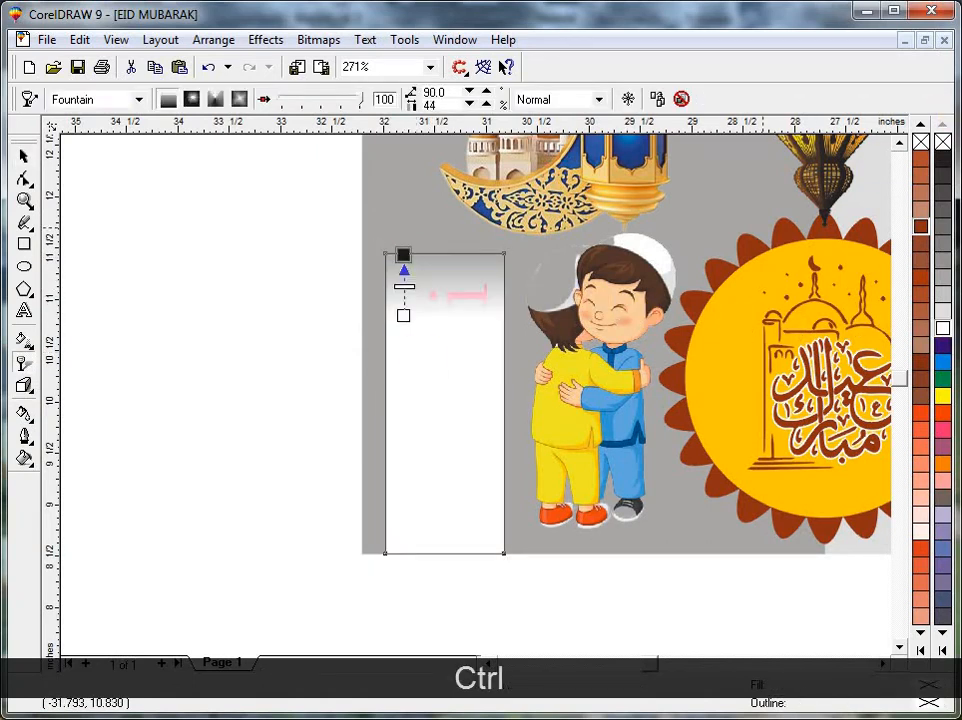
pyautogui.hotkey('ctrl', 'space')
pyautogui.rightClick(943, 141)
pyautogui.press('Escape')
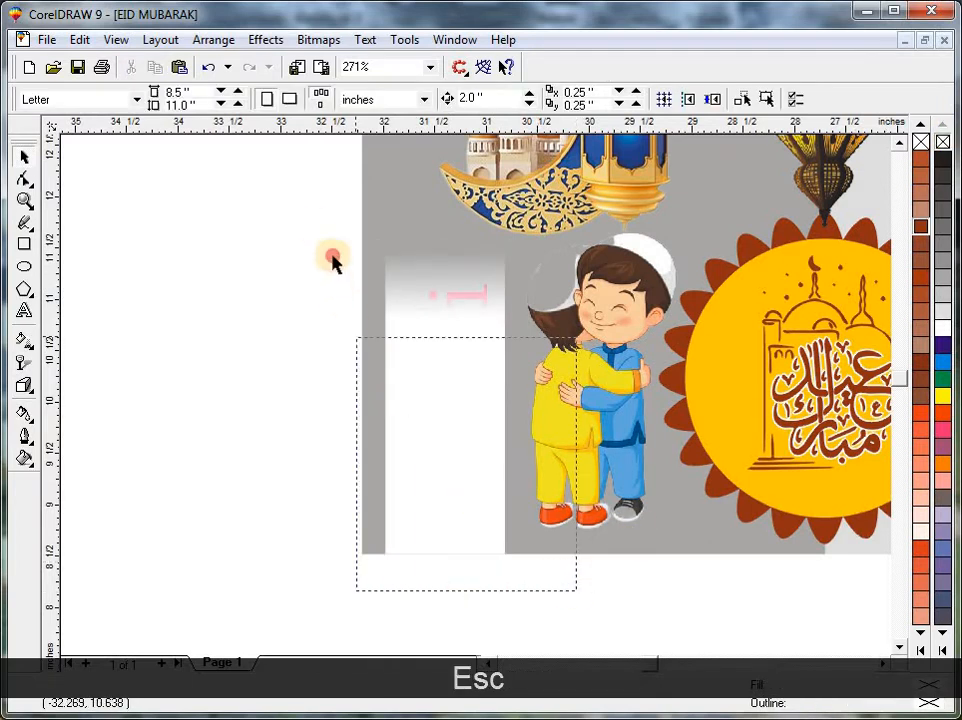
# Bring the logo in front of the white rectangle and shrink it to about 0.81 by 2.18 inches.
pyautogui.moveTo(333, 256); pyautogui.dragTo(321, 209)
pyautogui.keyDown('shift'); pyautogui.click(458, 350); pyautogui.keyUp('shift')
pyautogui.hotkey('shift', 'pageup')
pyautogui.press('Escape')
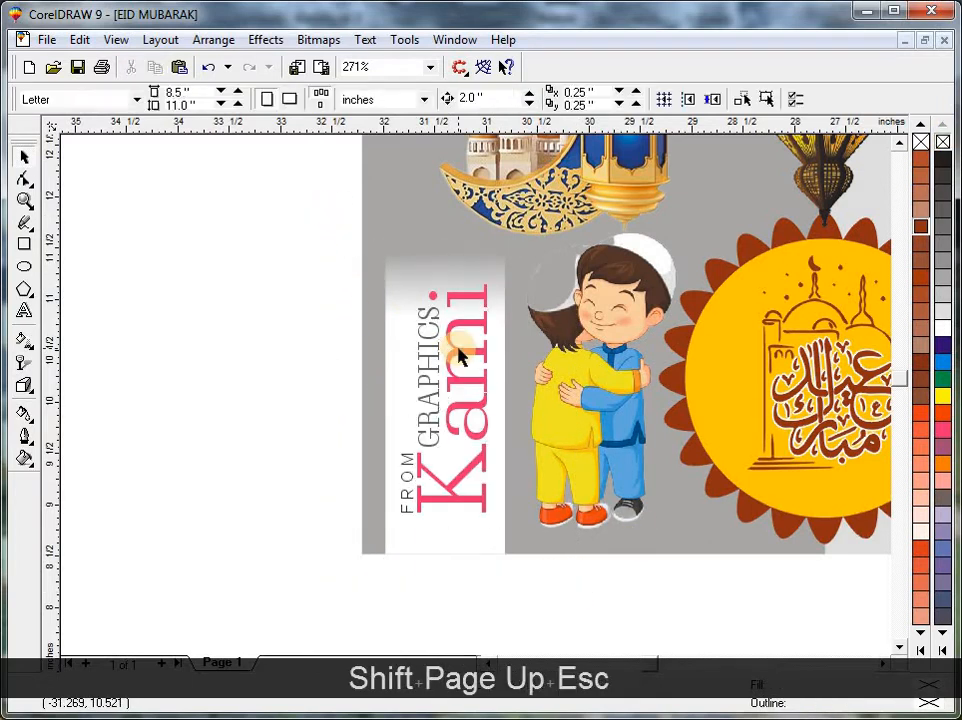
pyautogui.click(459, 347)
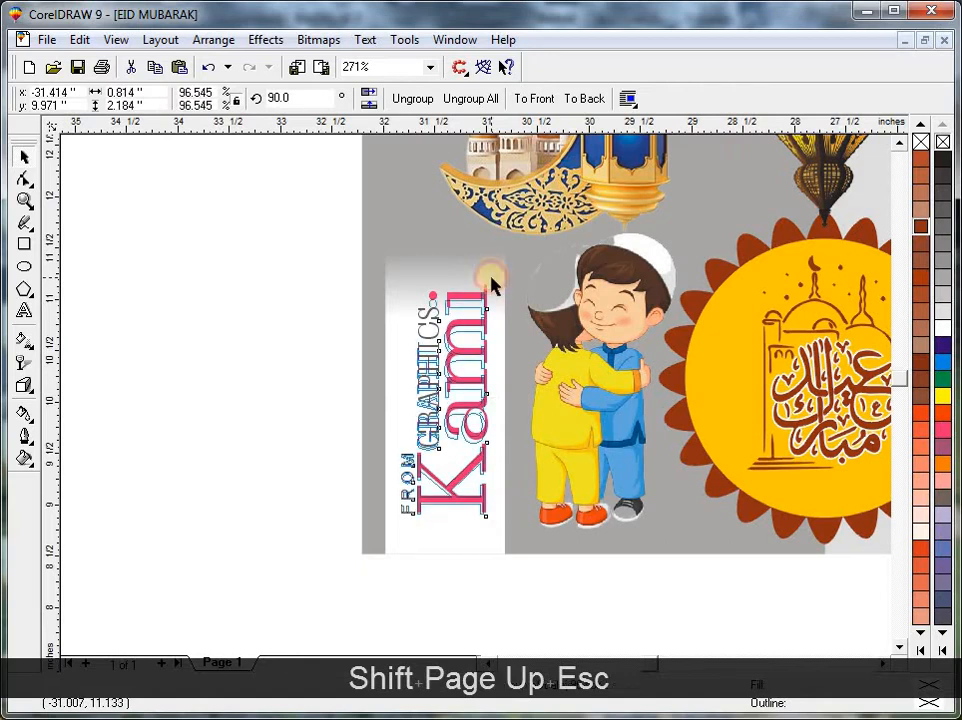
# Examine the whole layout with the logo panel, boys, badge and crescent in place.
pyautogui.press('F3')
pyautogui.press('Escape')
pyautogui.moveTo(688, 214); pyautogui.dragTo(305, 521)
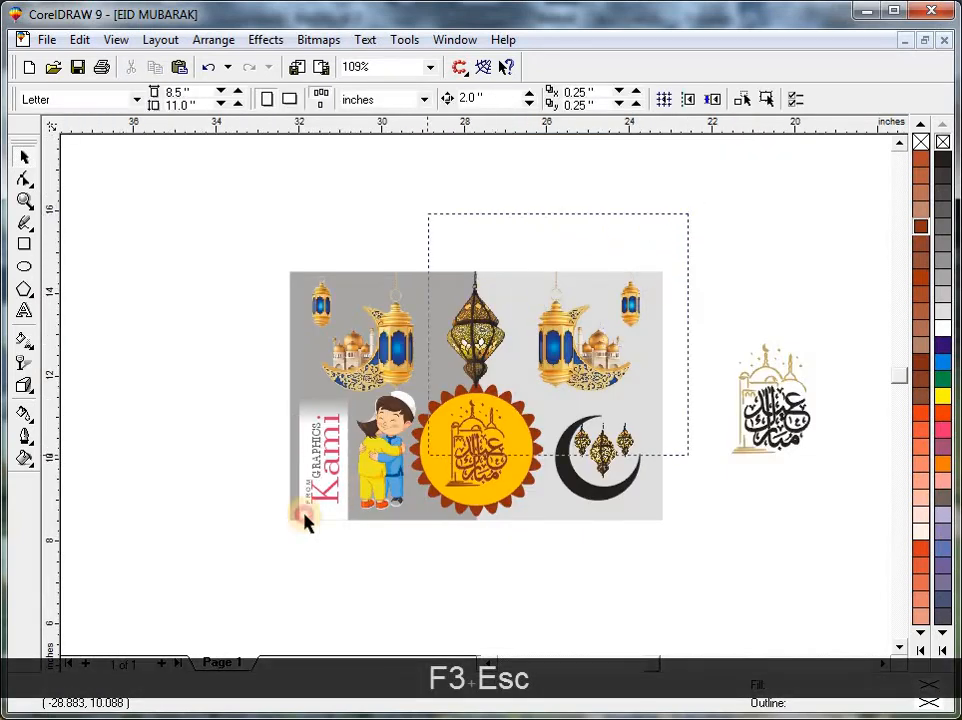
pyautogui.moveTo(218, 567); pyautogui.dragTo(206, 573)
pyautogui.hotkey('shift', 'F2')
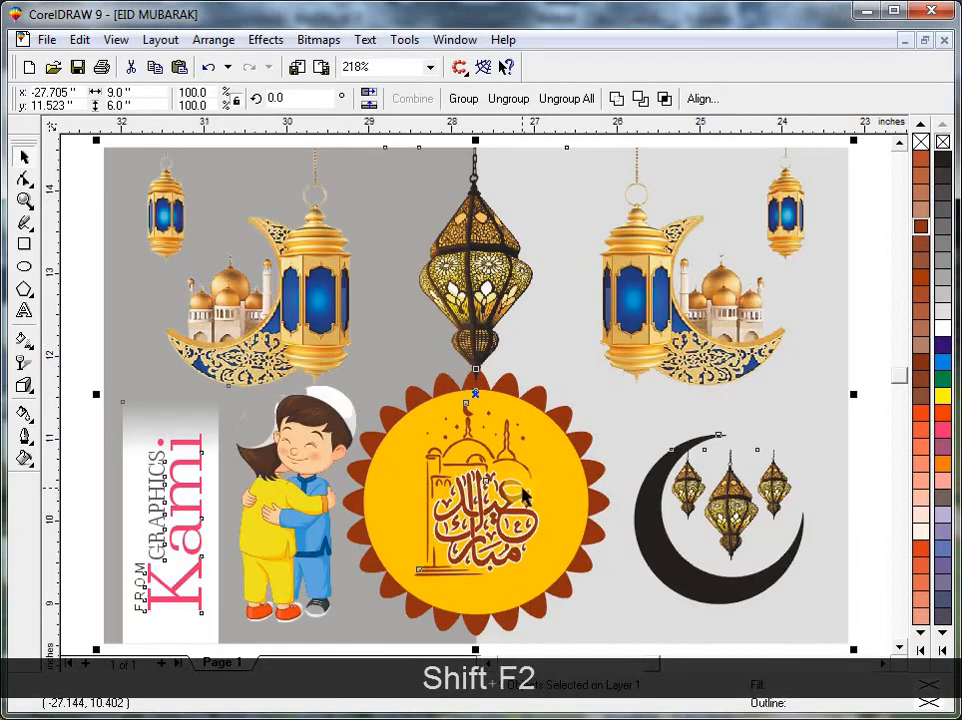
pyautogui.press('Escape')
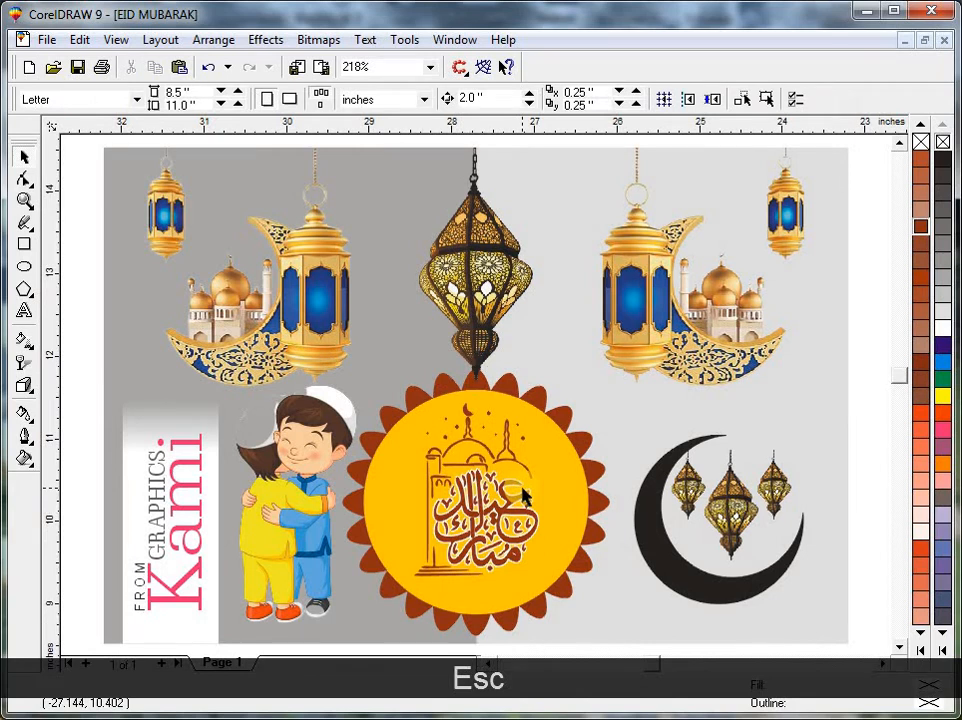
pyautogui.press('F3')
pyautogui.press('F3')
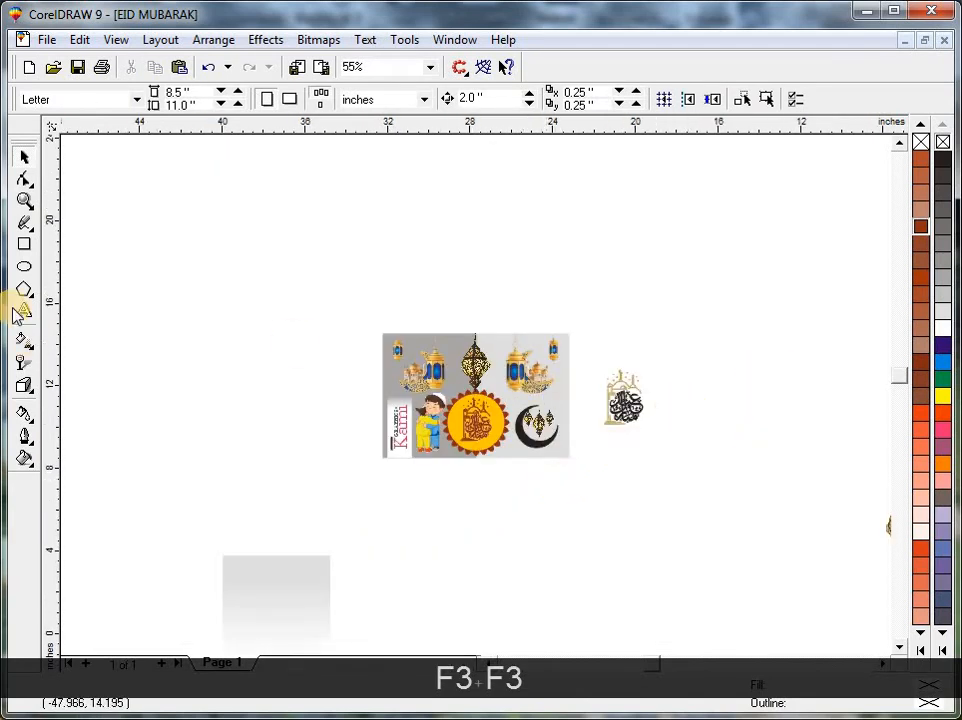
# Add the artistic text "Eid Mubarak" in the empty area above the layout.
pyautogui.click(24, 308)
pyautogui.press('F2')
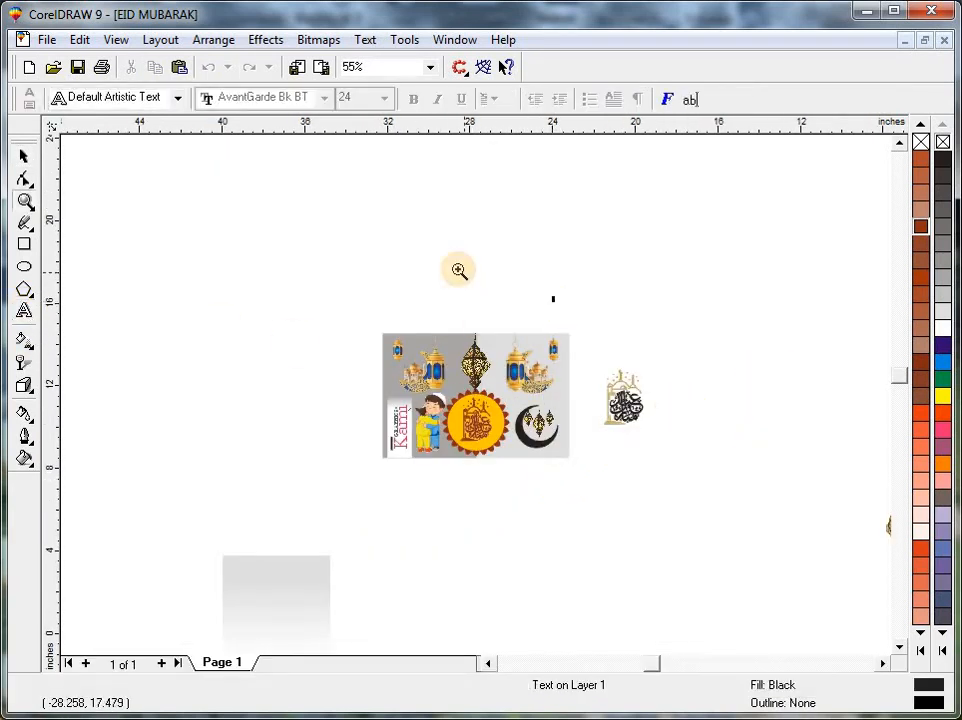
pyautogui.moveTo(457, 270); pyautogui.dragTo(720, 384)
pyautogui.write('id')
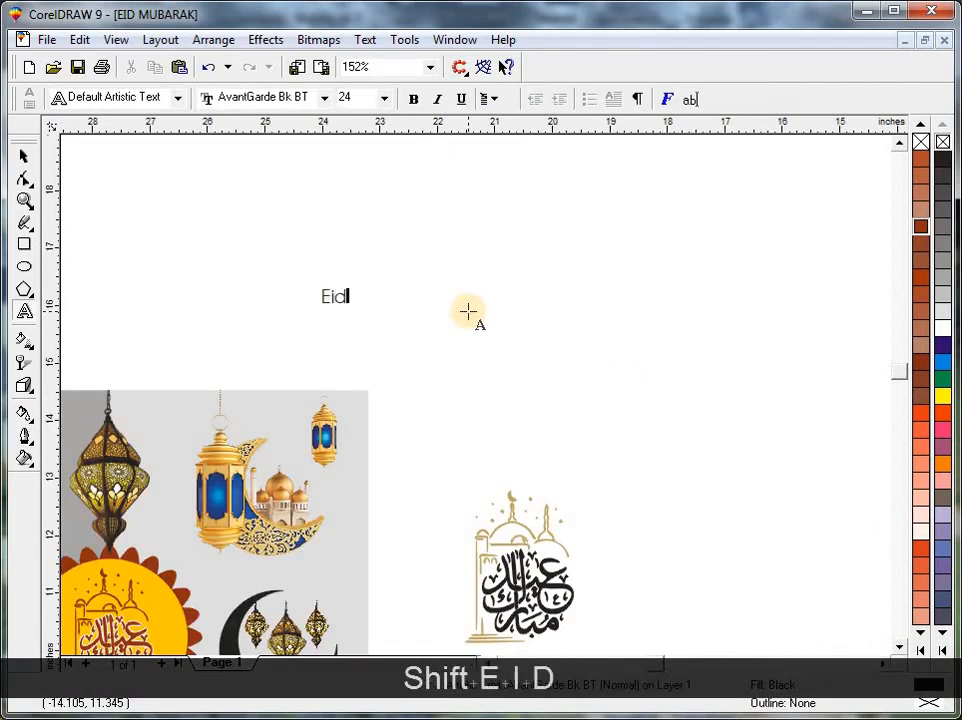
pyautogui.write(' Mubarak')
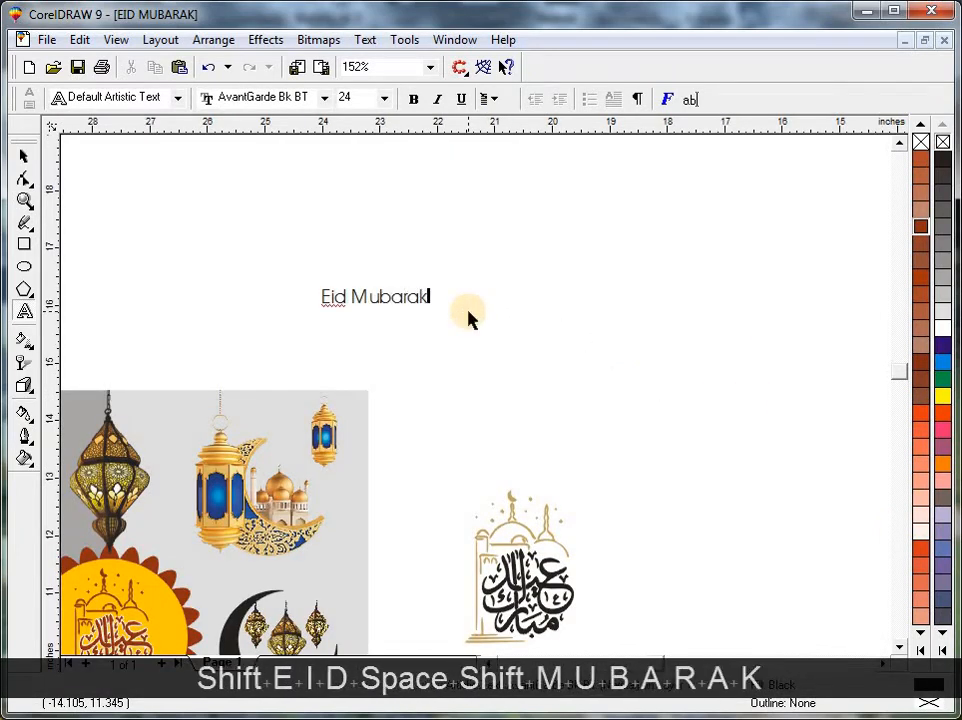
# Set the "Eid Mubarak" text in Monterey BT and enlarge it to about 5.47 by 1.2 inches.
pyautogui.hotkey('ctrl', 'space')
pyautogui.click(456, 104)
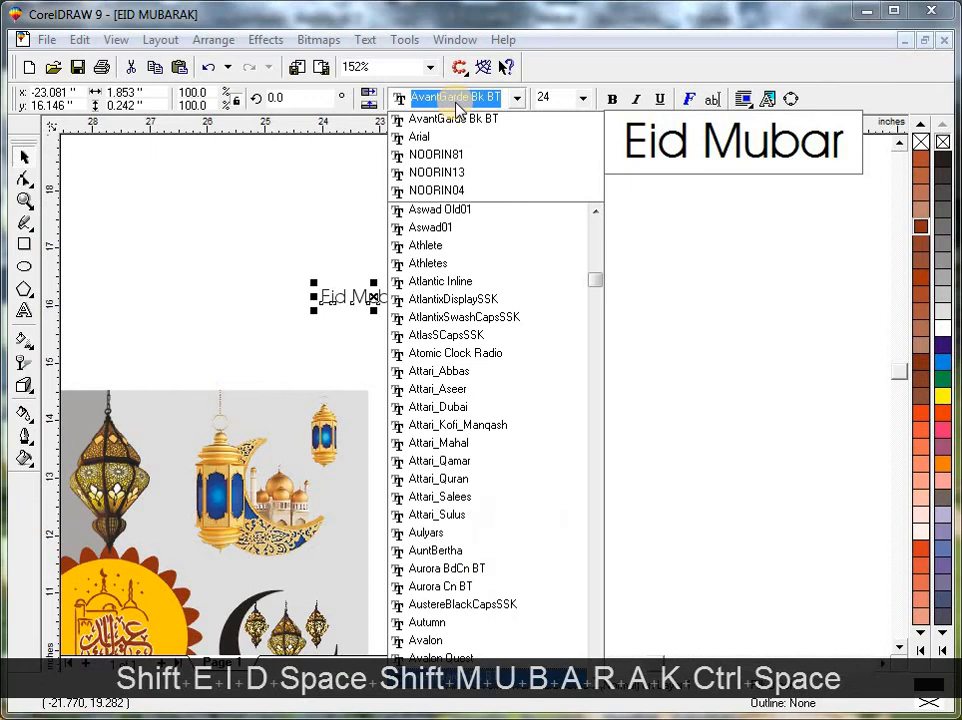
pyautogui.write('monto')
pyautogui.press('Return')
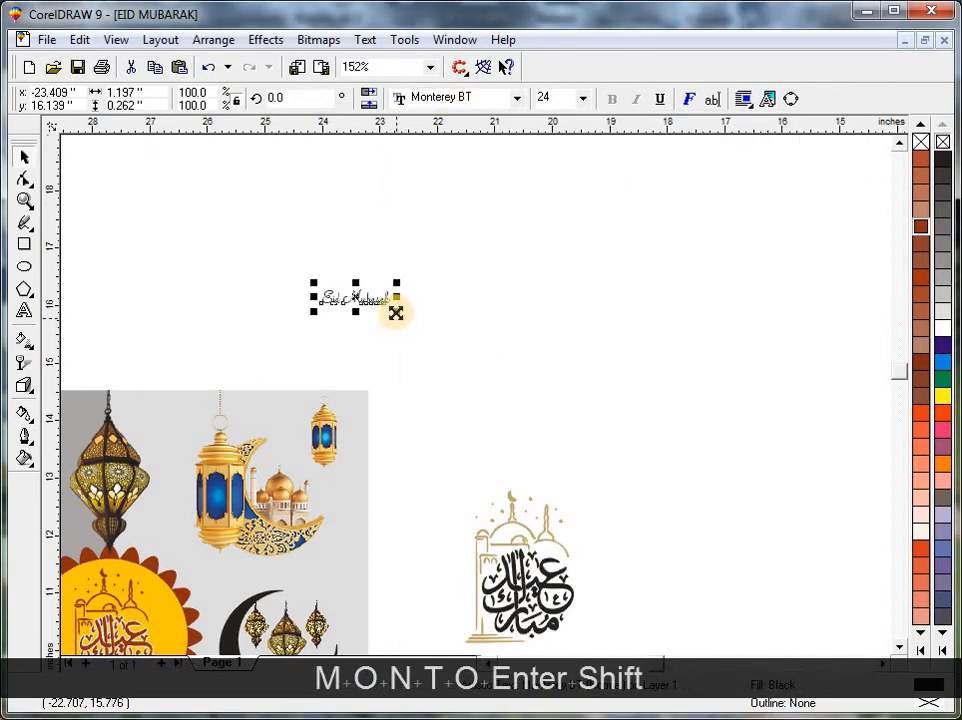
pyautogui.moveTo(396, 312); pyautogui.dragTo(530, 362)
pyautogui.hotkey('shift', 'F2')
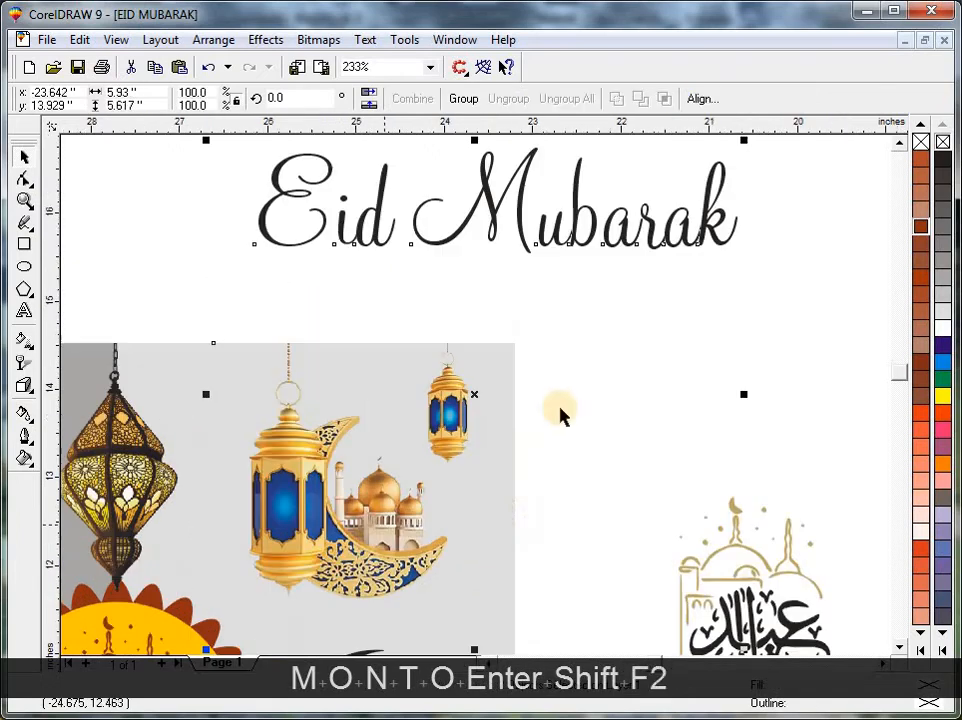
# Move the enlarged "Eid Mubarak" text onto the layout, across the central and light-side lanterns.
pyautogui.press('Escape')
pyautogui.press('F3')
pyautogui.moveTo(563, 320); pyautogui.dragTo(415, 485)
pyautogui.press('F3')
pyautogui.press('F2')
pyautogui.moveTo(542, 354); pyautogui.dragTo(298, 561)
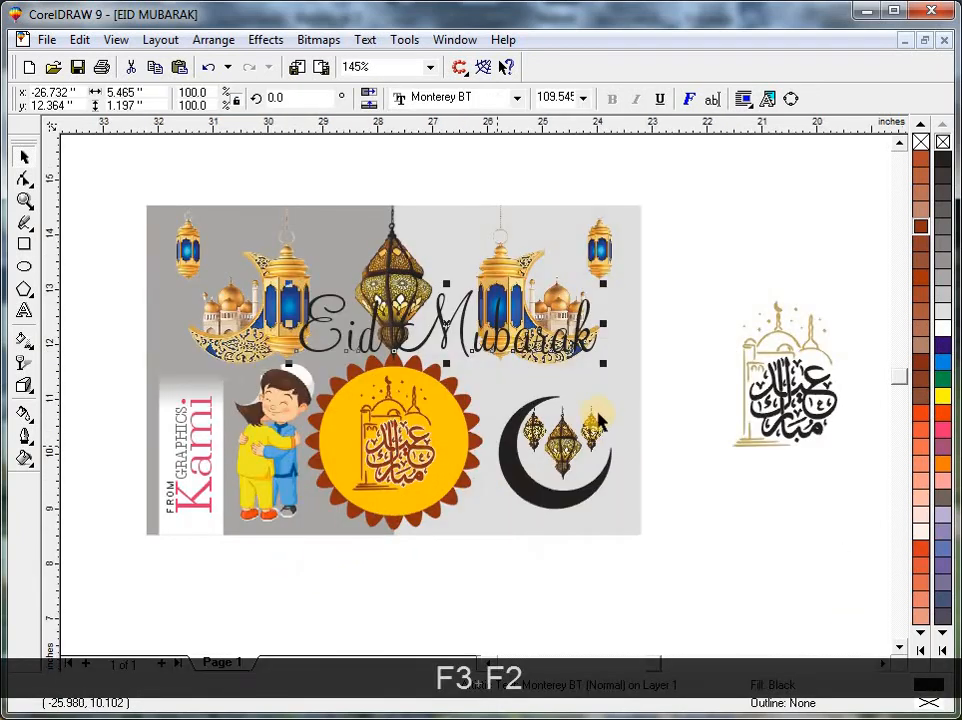
# Shift the black crescent with its small lanterns up and outward on the light grey half and shrink it.
pyautogui.press('Escape')
pyautogui.moveTo(560, 486); pyautogui.dragTo(572, 464)
pyautogui.moveTo(503, 494); pyautogui.dragTo(539, 459)
pyautogui.press('Escape')
# Move the "Eid Mubarak" text below the crescent and shrink it to about 3.24 by 0.71 inches.
pyautogui.moveTo(505, 340); pyautogui.dragTo(657, 547)
pyautogui.hotkey('ctrl', 'r')
pyautogui.hotkey('ctrl', 'r')
pyautogui.hotkey('ctrl', 'r')
pyautogui.hotkey('ctrl', 'r')
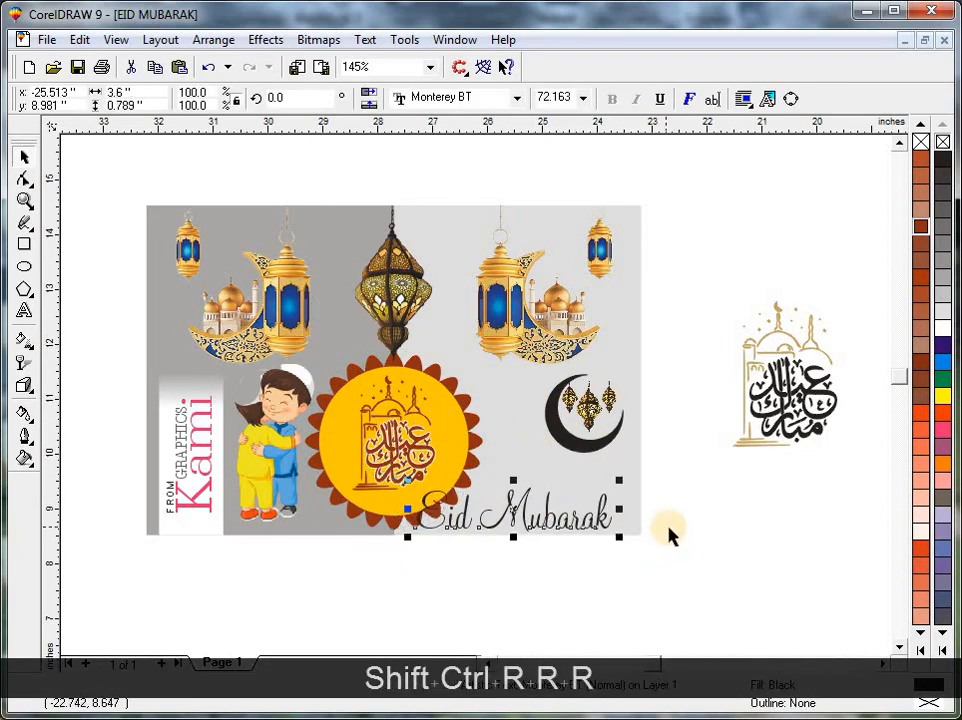
pyautogui.press('Escape')
pyautogui.click(584, 522)
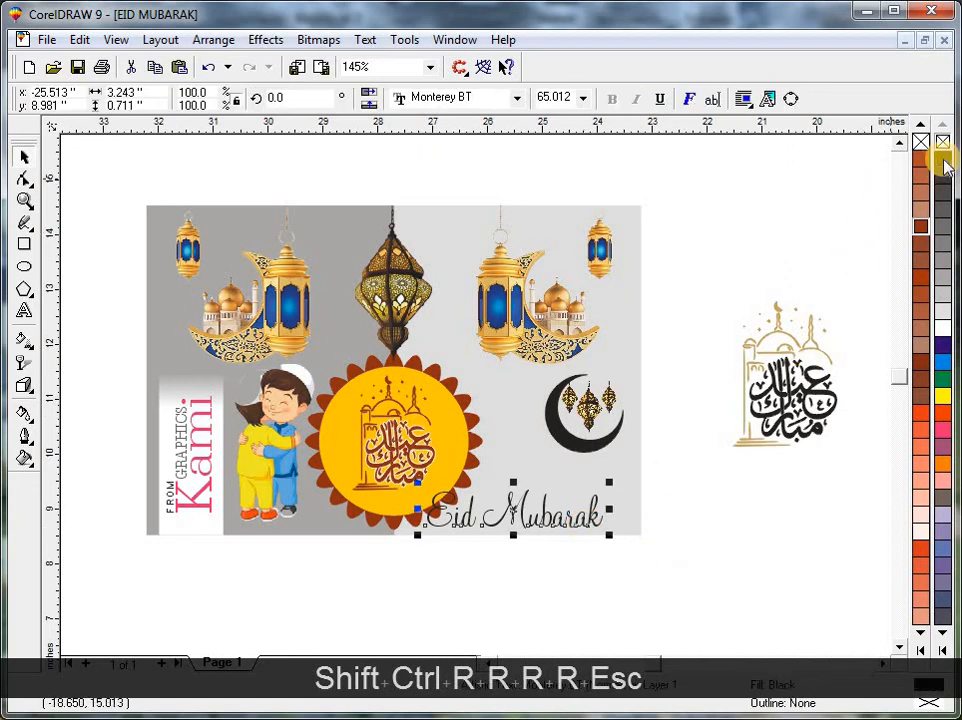
# Give the text a black hairline outline, shrink it to about 2.31 by 0.51 inches and position it under the crescent.
pyautogui.moveTo(421, 532); pyautogui.dragTo(455, 527)
pyautogui.hotkey('ctrl', 'r')
pyautogui.hotkey('ctrl', 'r')
pyautogui.press('Escape')
pyautogui.moveTo(672, 187); pyautogui.dragTo(56, 640)
pyautogui.hotkey('shift', 'F2')
pyautogui.press('Escape')
pyautogui.moveTo(648, 586); pyautogui.dragTo(674, 579)
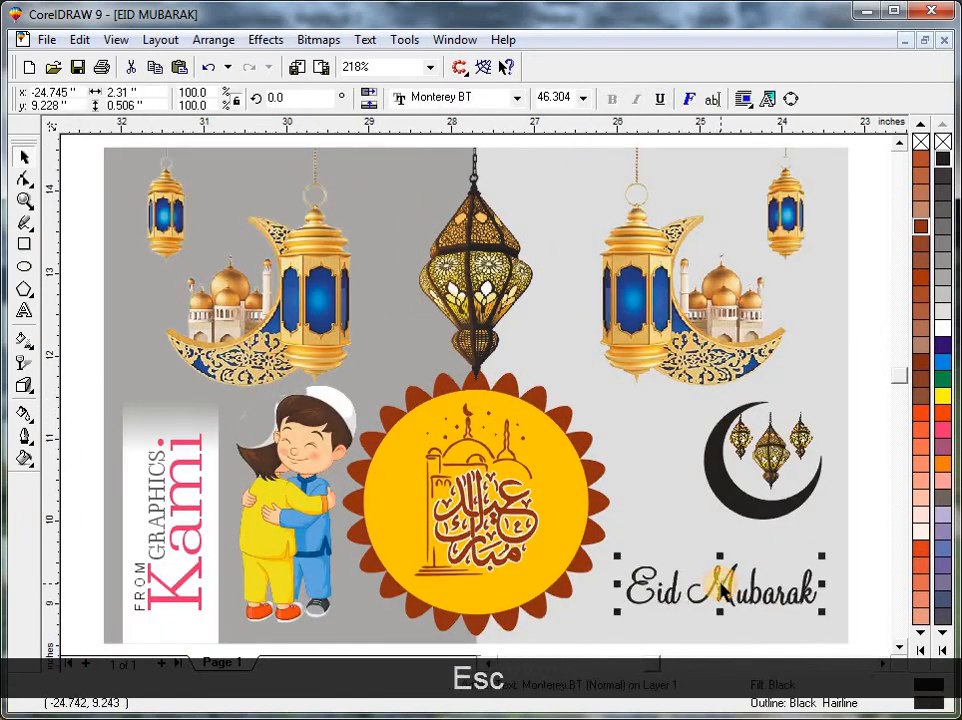
pyautogui.press('Escape')
# Draw a rectangle about 3.02 by 0.69 inches around the text and align its right edge with the background.
pyautogui.click(22, 245)
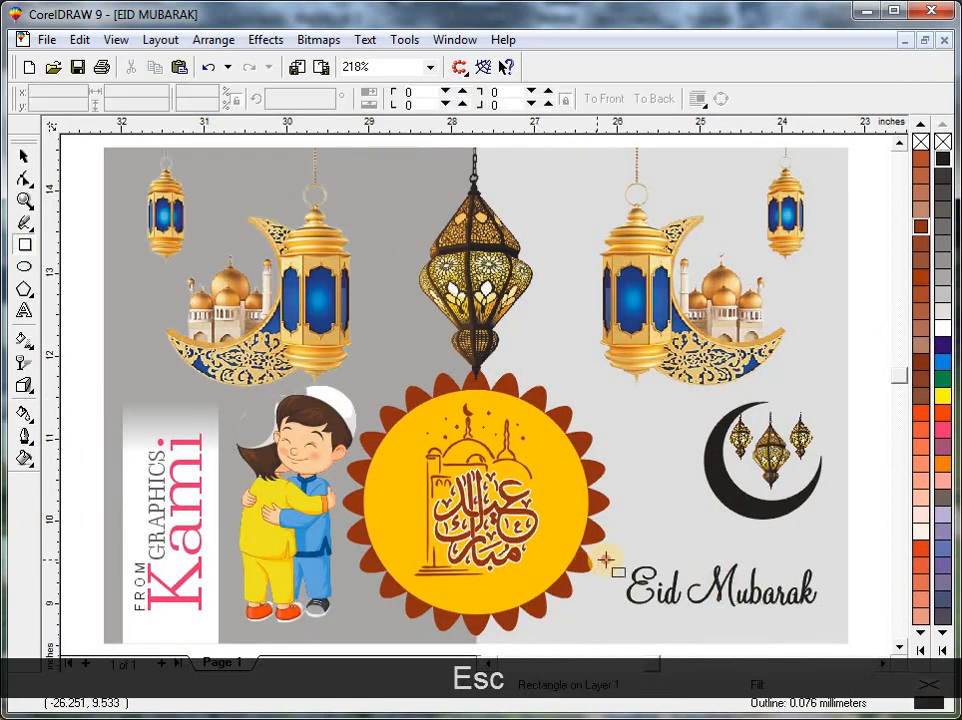
pyautogui.moveTo(604, 561); pyautogui.dragTo(848, 617)
pyautogui.press('space')
pyautogui.keyDown('shift'); pyautogui.click(813, 531); pyautogui.keyUp('shift')
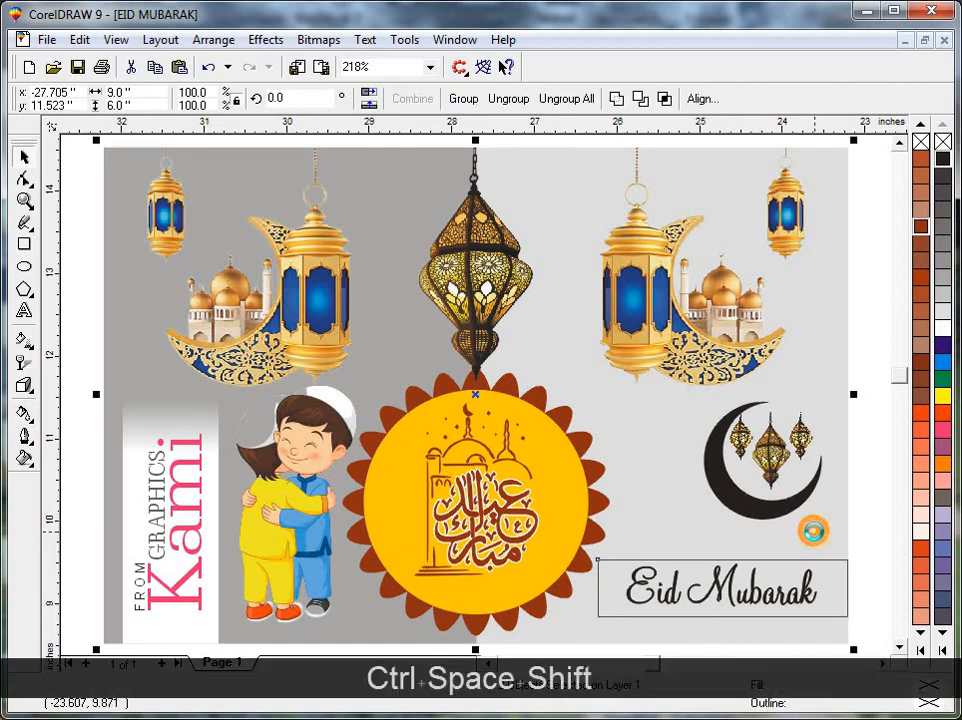
pyautogui.press('r')
# Round both left corners of the rectangle around the text with a roundness of 100.
pyautogui.keyDown('shift'); pyautogui.click(813, 531); pyautogui.keyUp('shift')
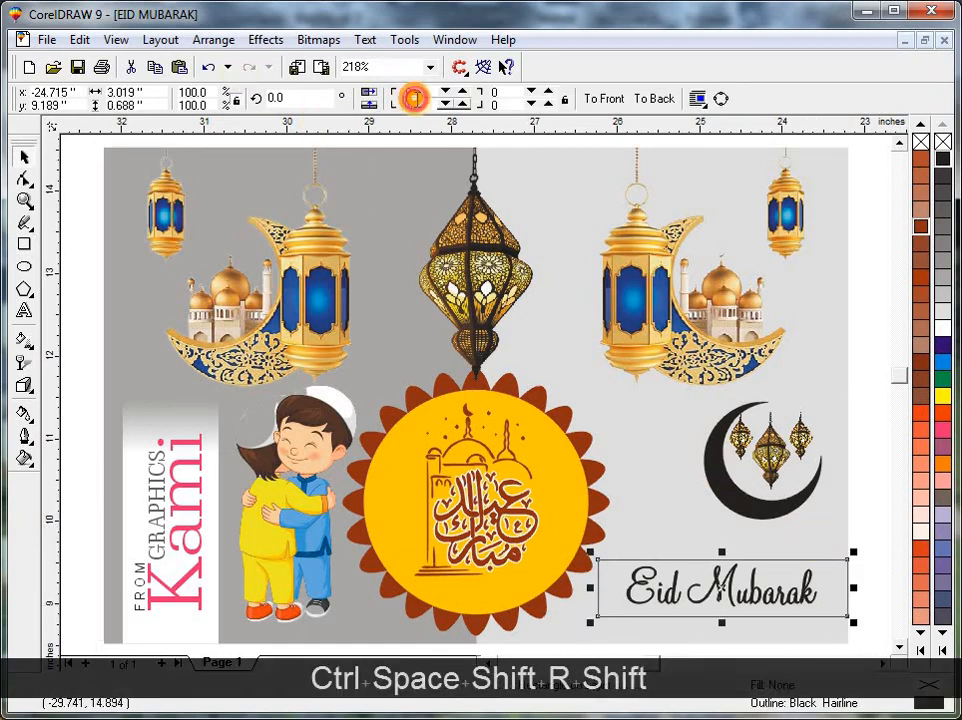
pyautogui.write('100')
pyautogui.hotkey('shift', 'Tab')
pyautogui.write('100')
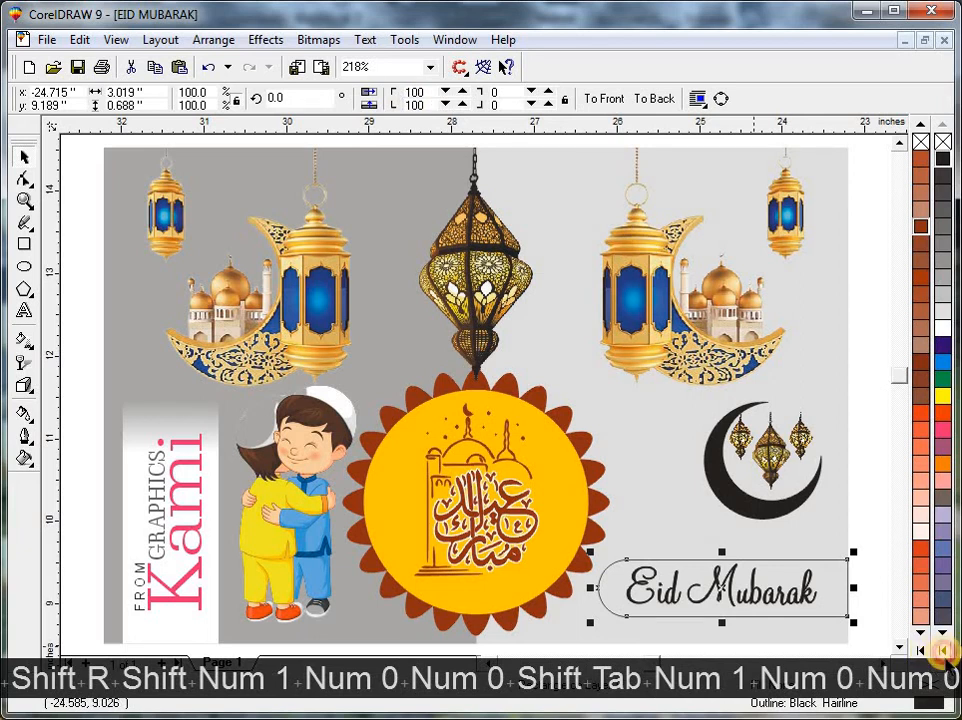
# Fill the rounded rectangle with Deep Yellow, remove its outline, right-align it with the background and place it behind the text.
pyautogui.click(942, 651)
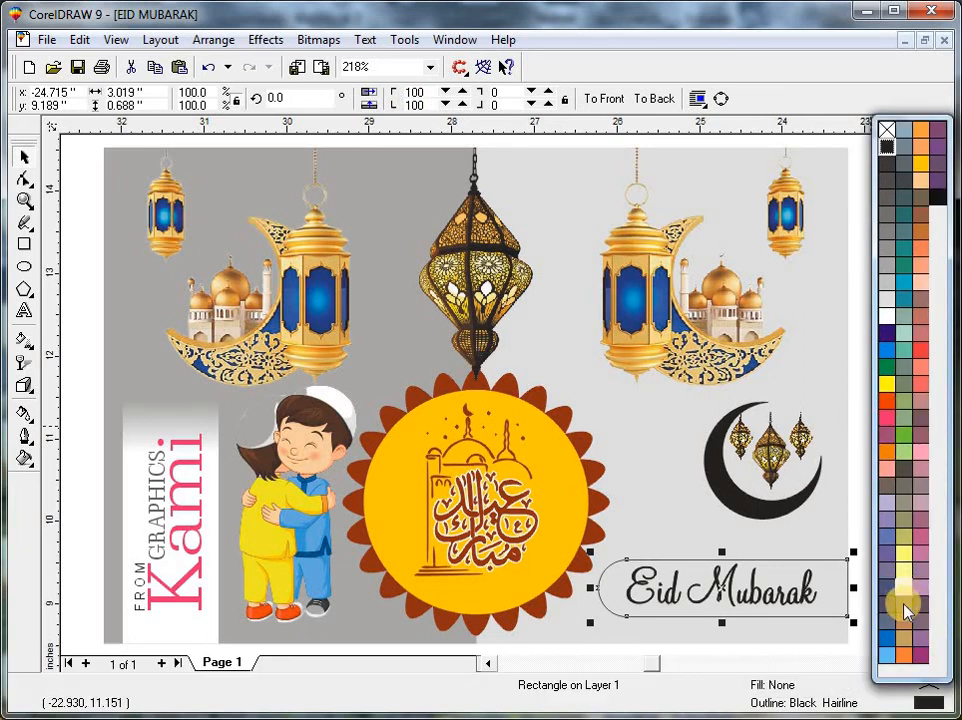
pyautogui.click(920, 166)
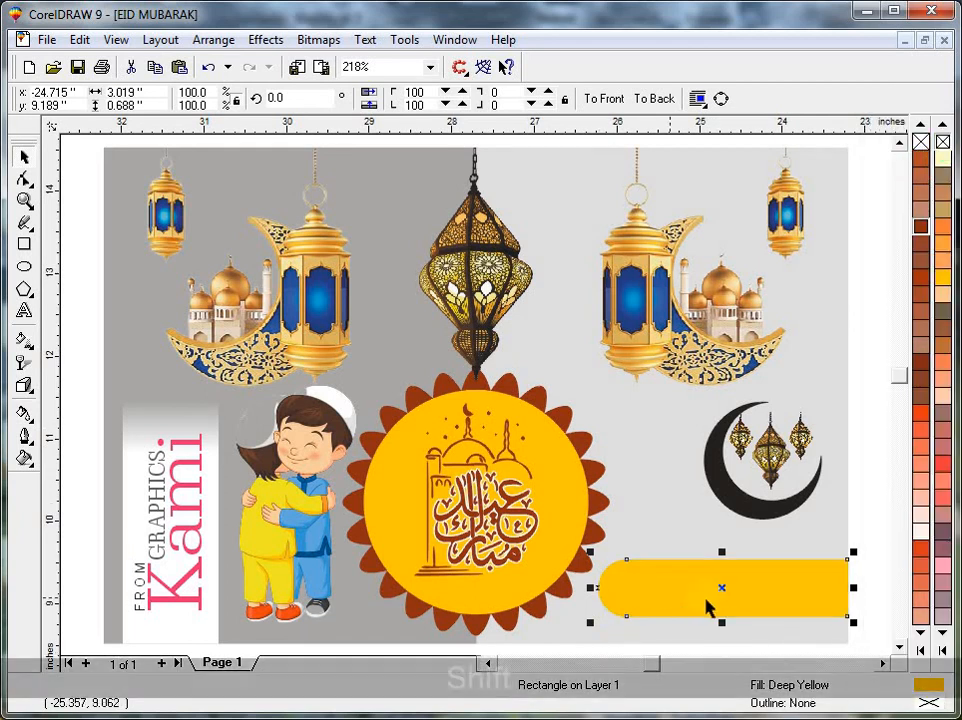
pyautogui.keyDown('shift'); pyautogui.click(683, 522); pyautogui.keyUp('shift')
pyautogui.press('r')
pyautogui.hotkey('shift', 'pagedown')
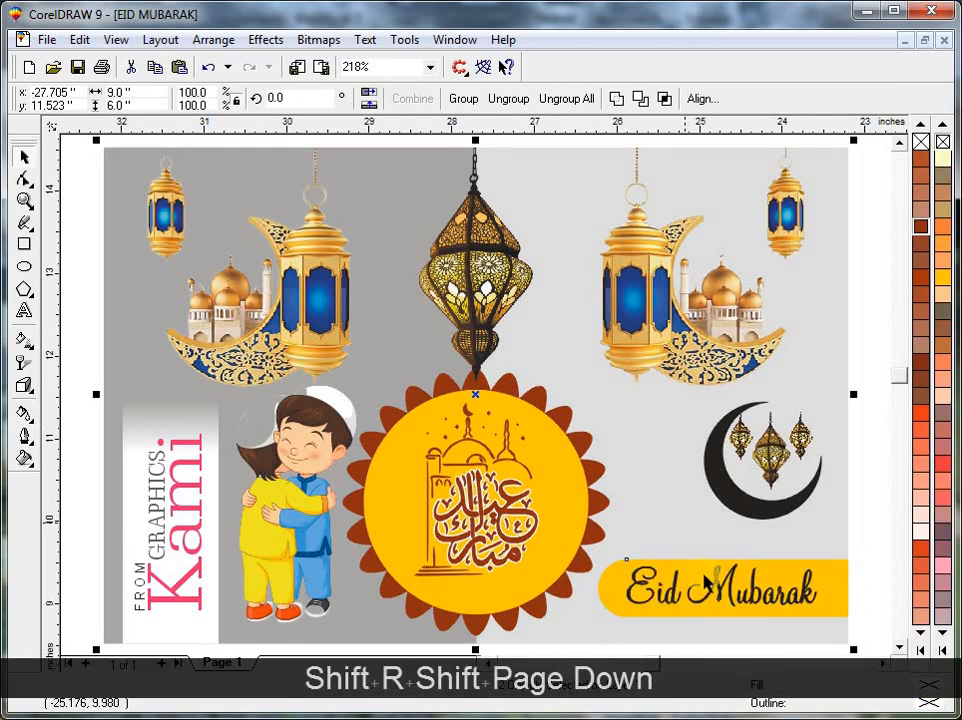
pyautogui.press('Escape')
pyautogui.click(717, 587)
pyautogui.hotkey('ctrl', 'shift', 'a')
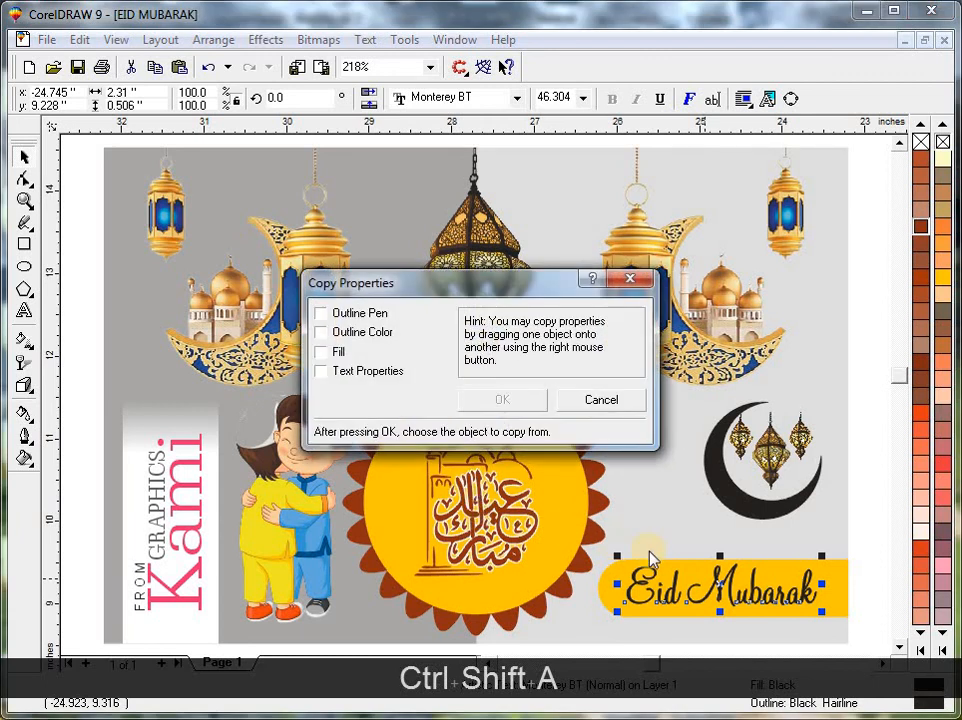
pyautogui.press('Escape')
pyautogui.press('Escape')
# Align the vertical centres of the "Eid Mubarak" text and the yellow band, and preview the layout full screen.
pyautogui.keyDown('shift'); pyautogui.click(830, 578); pyautogui.keyUp('shift')
pyautogui.press('e')
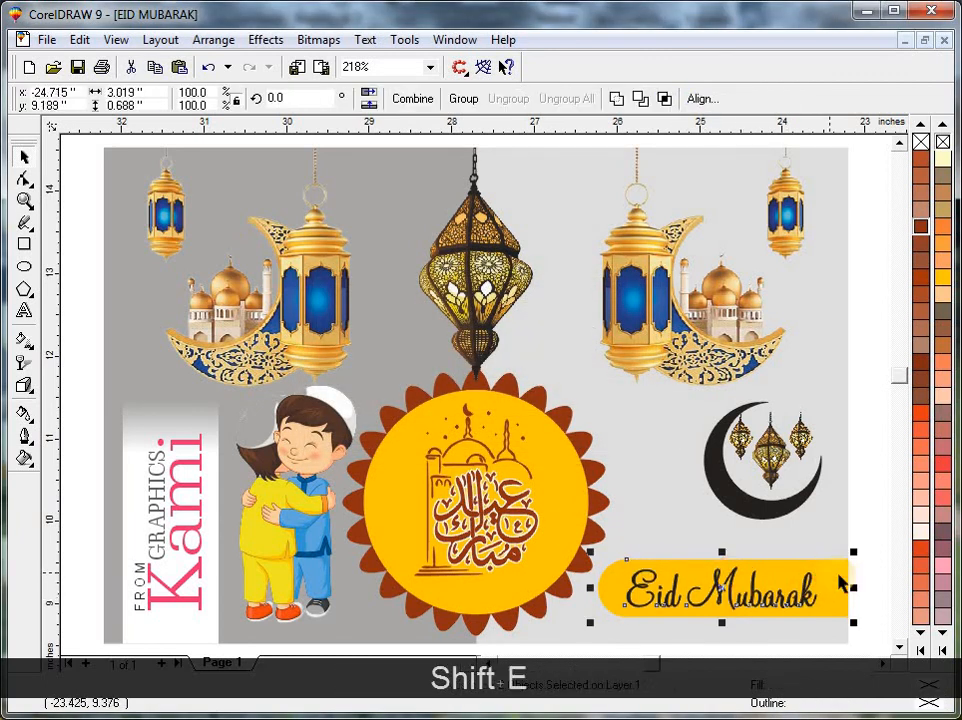
pyautogui.press('Escape')
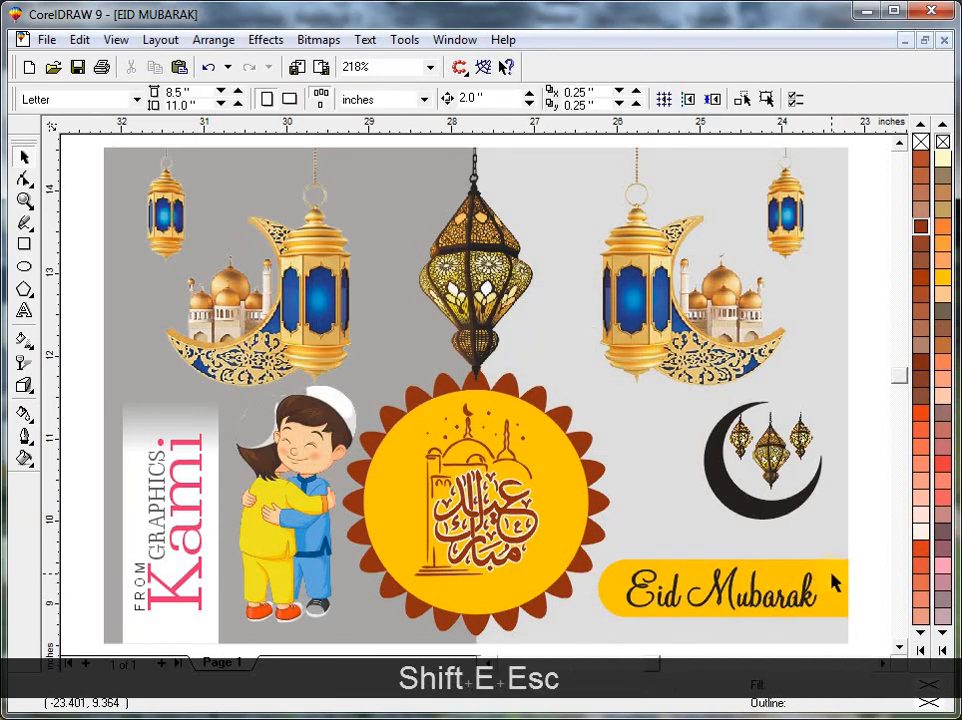
pyautogui.press('F9')
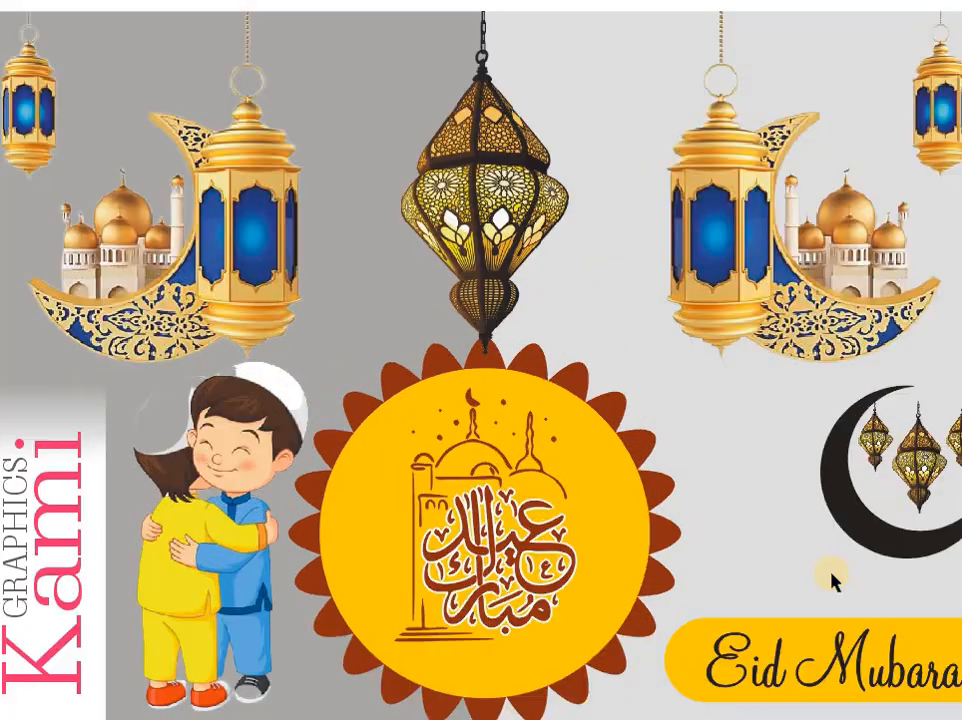
pyautogui.click(831, 578)
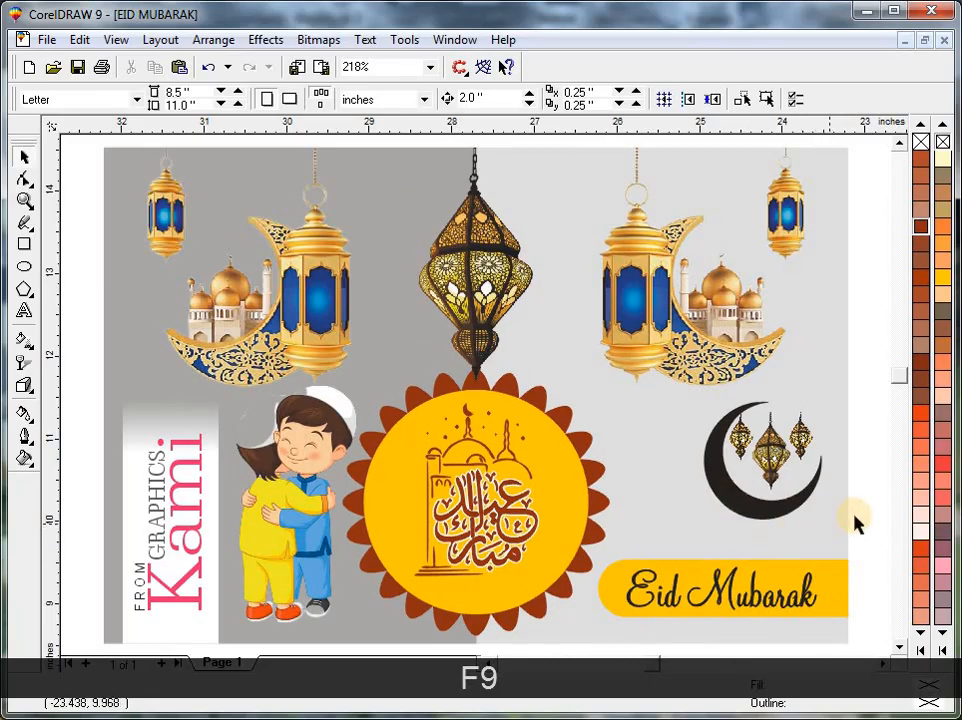